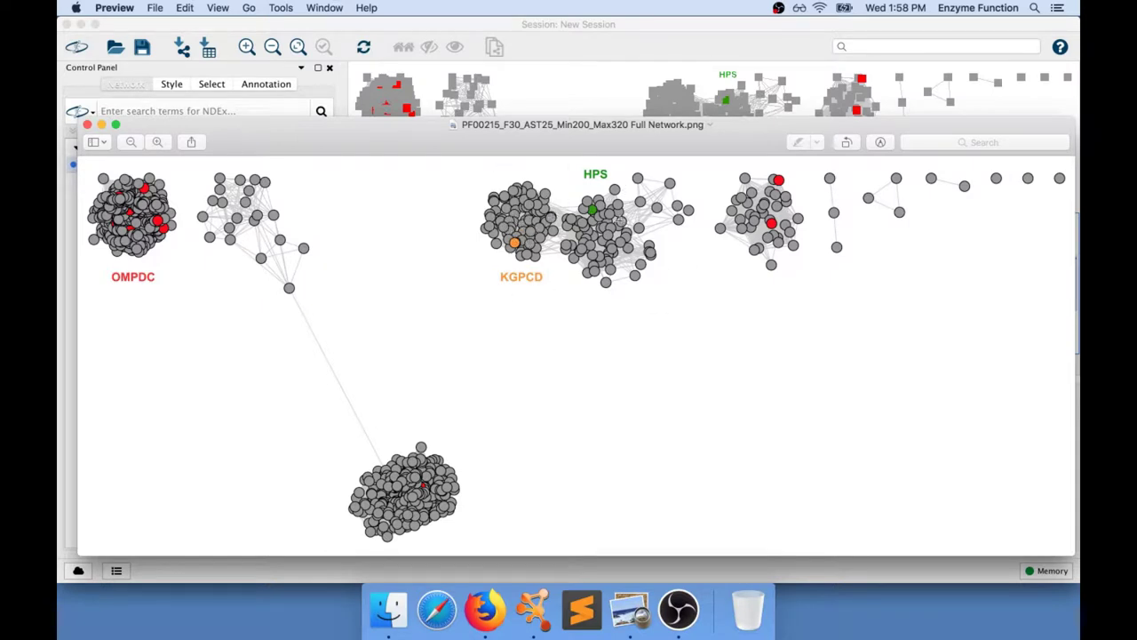
Step: Bring Cytoscape and its PF00215 full network back in front of the Preview image
click(609, 24)
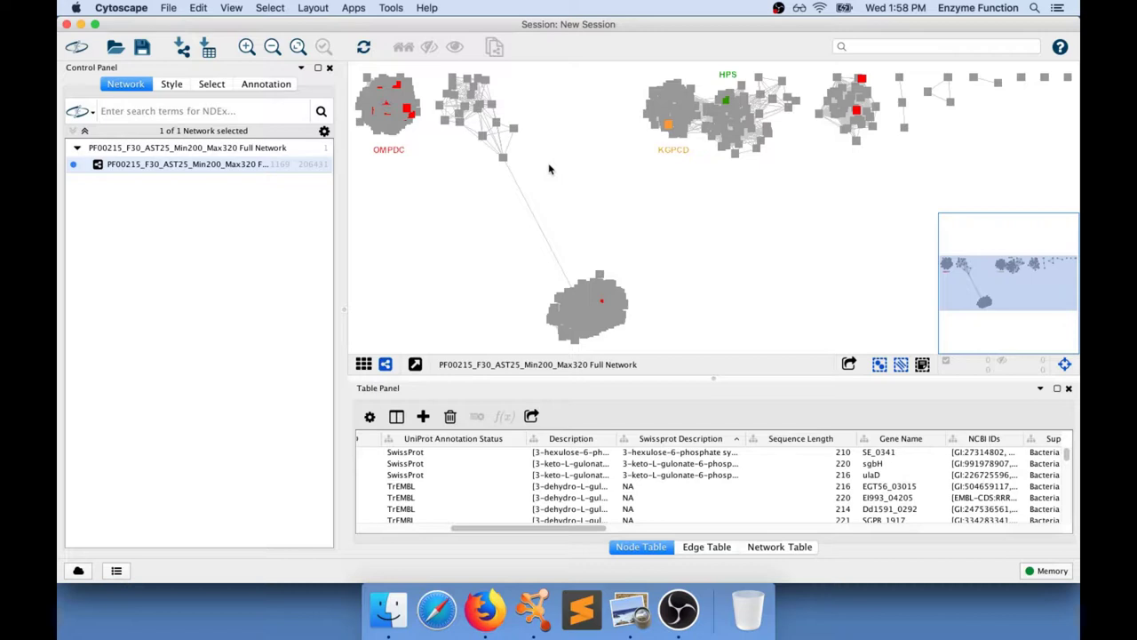
click(670, 105)
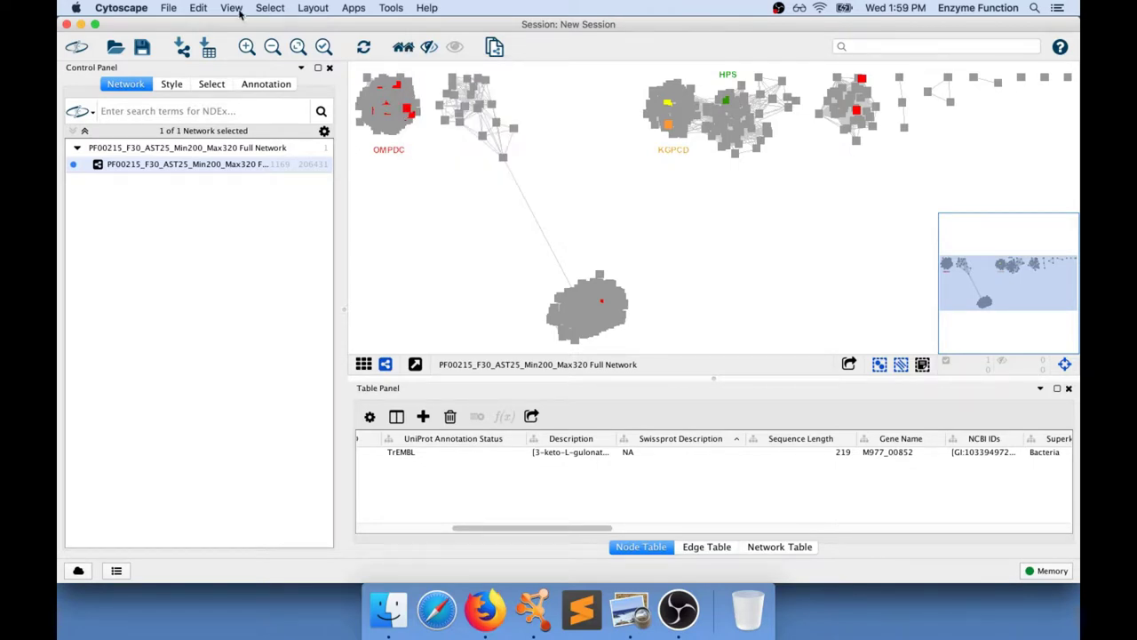
click(270, 8)
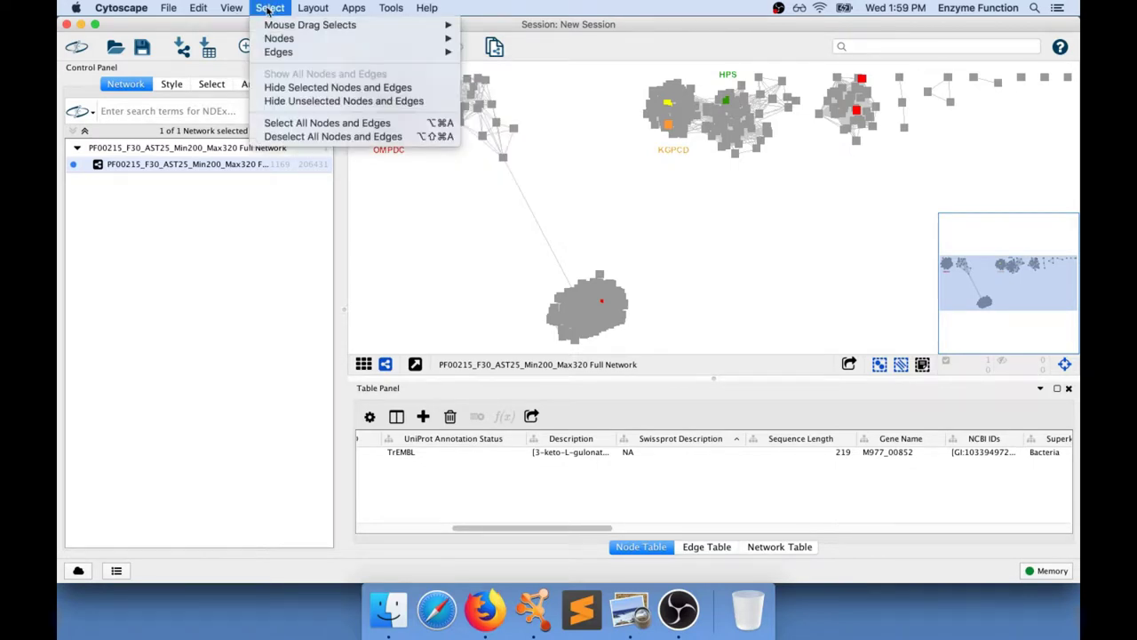
mouse_move(312, 39)
mouse_move(521, 39)
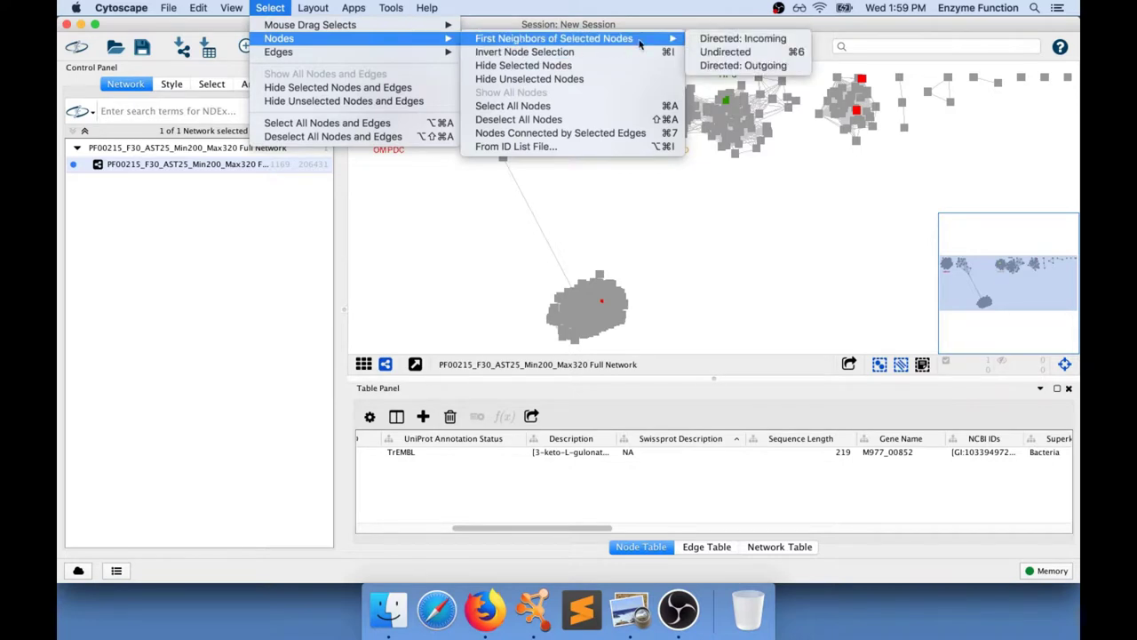
click(754, 53)
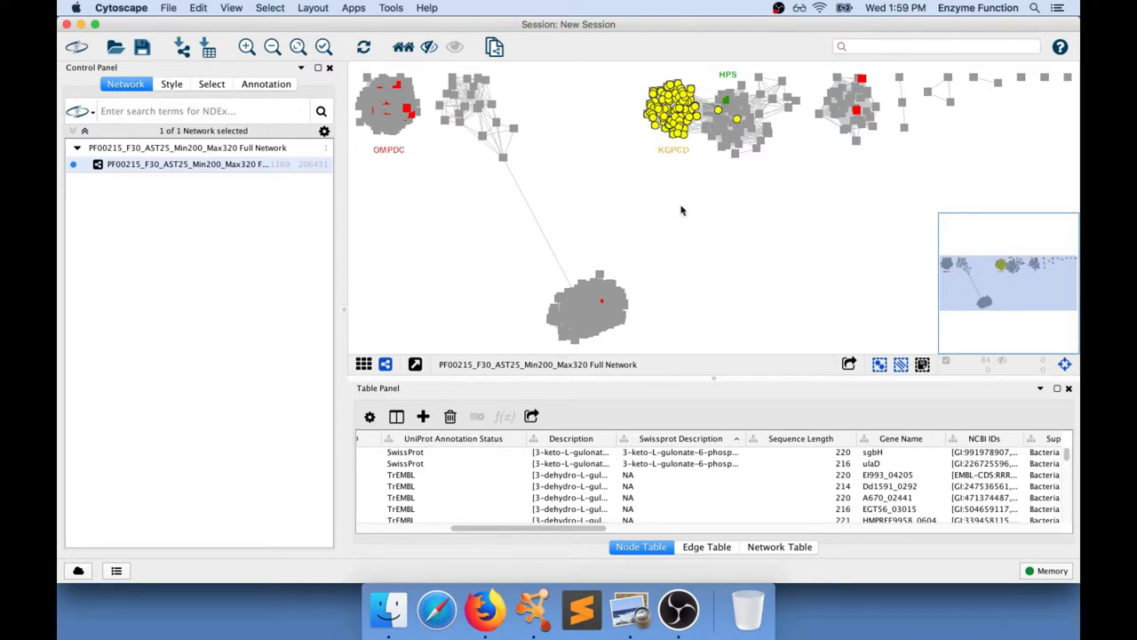
Step: Select a KGPCD node with its first neighbours and drag that cluster up-left to expose its HPS links
click(671, 99)
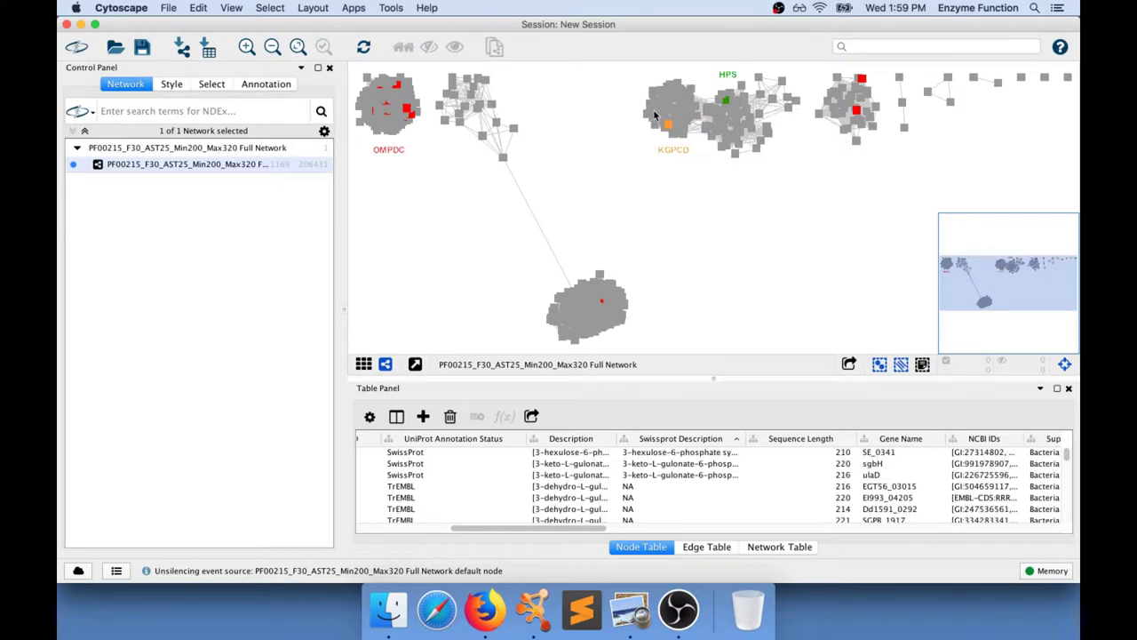
click(659, 113)
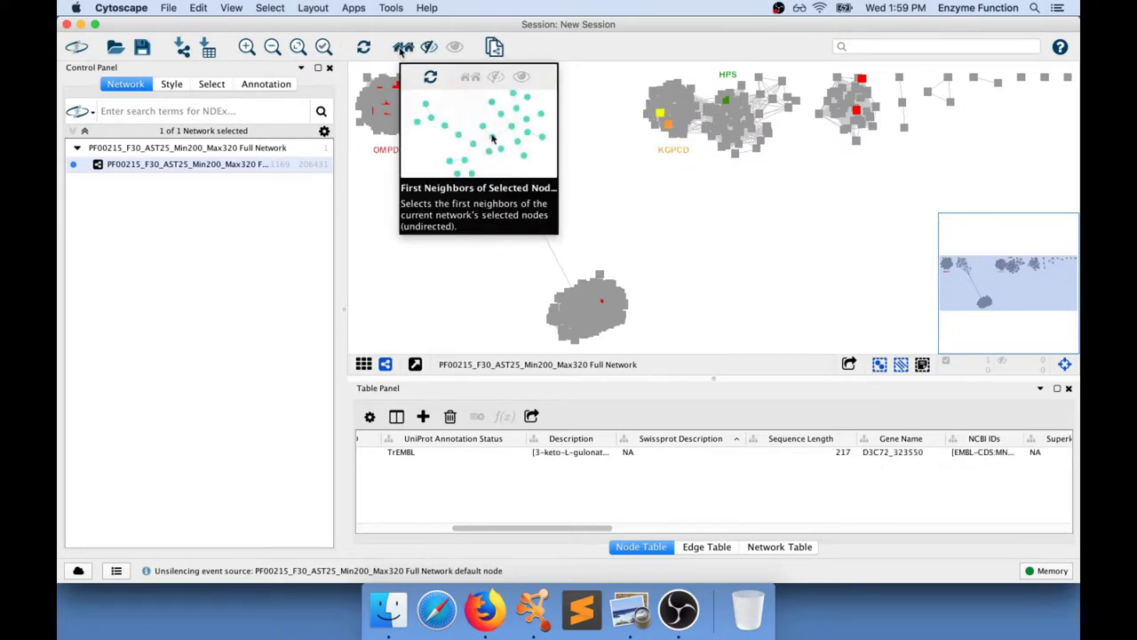
click(401, 49)
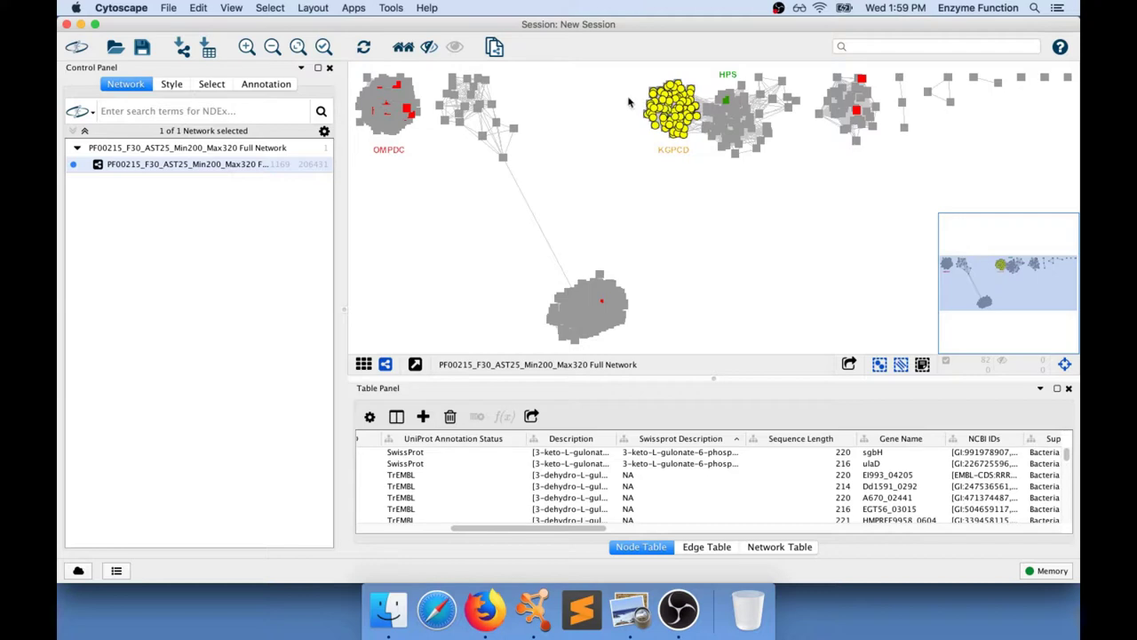
drag(671, 107, 629, 98)
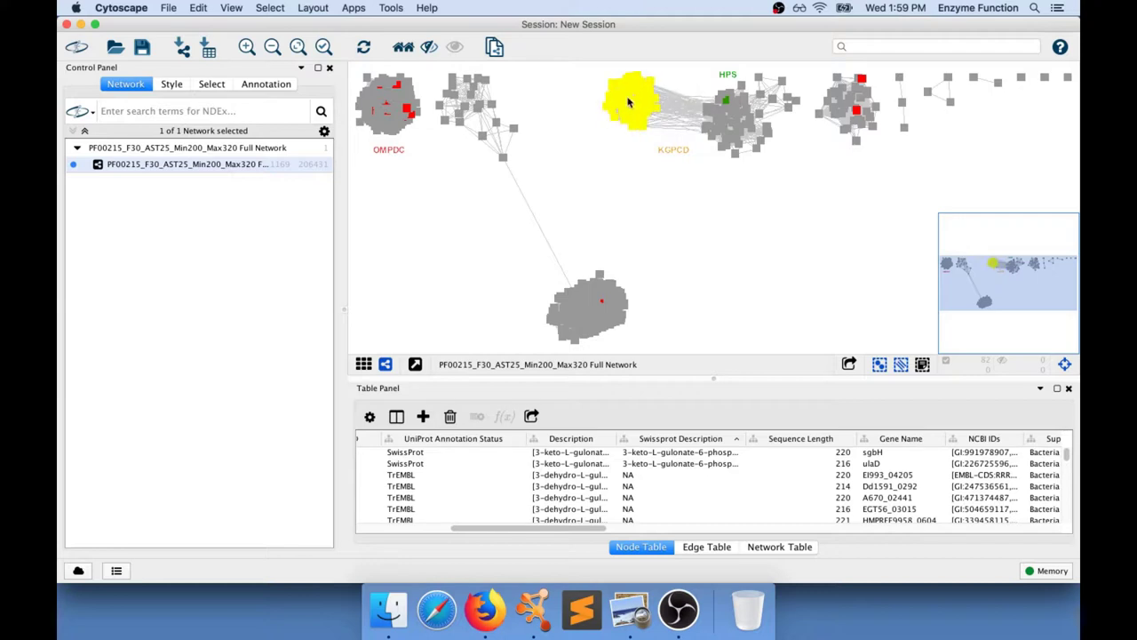
click(647, 201)
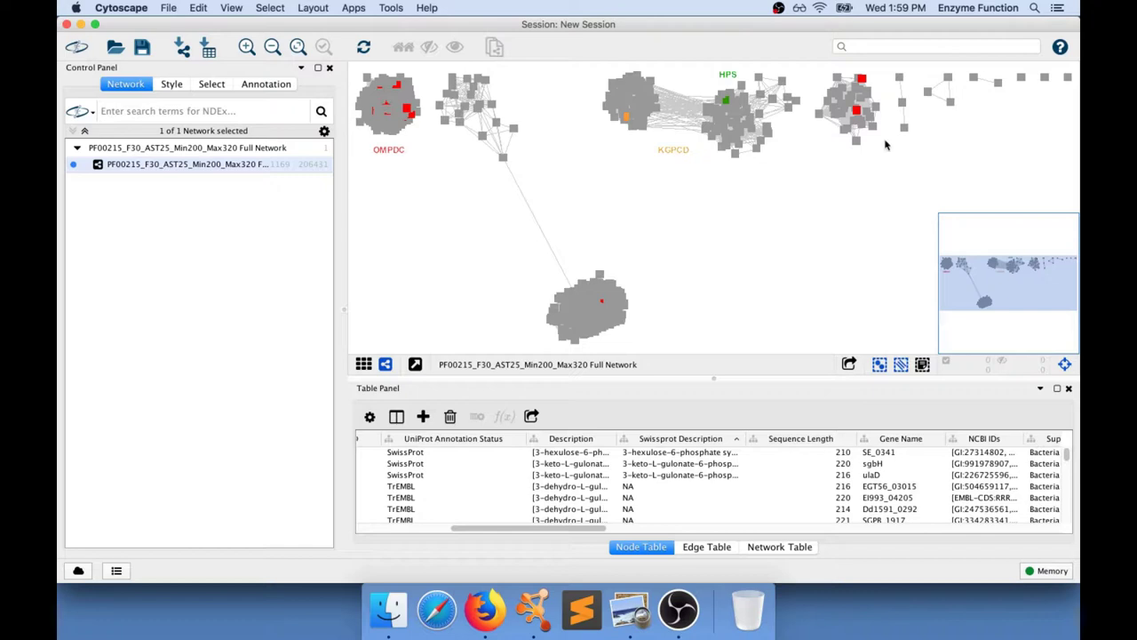
Step: Grow a KGPCD node's first-neighbour selection repeatedly until about 163 KGPCD and HPS nodes are selected
click(649, 98)
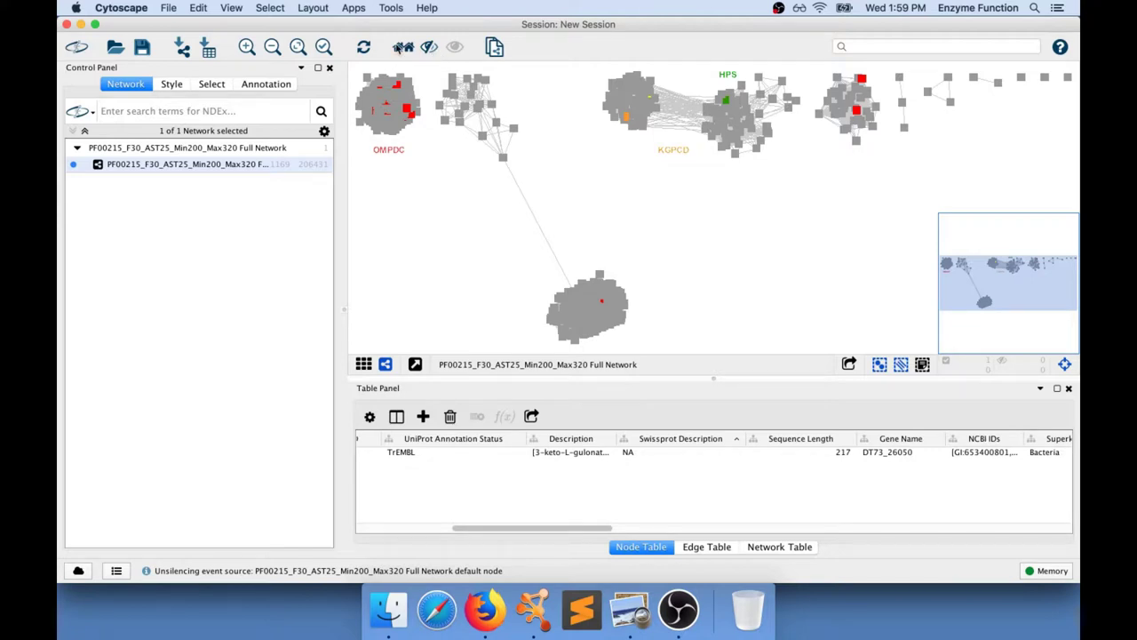
click(402, 47)
click(403, 47)
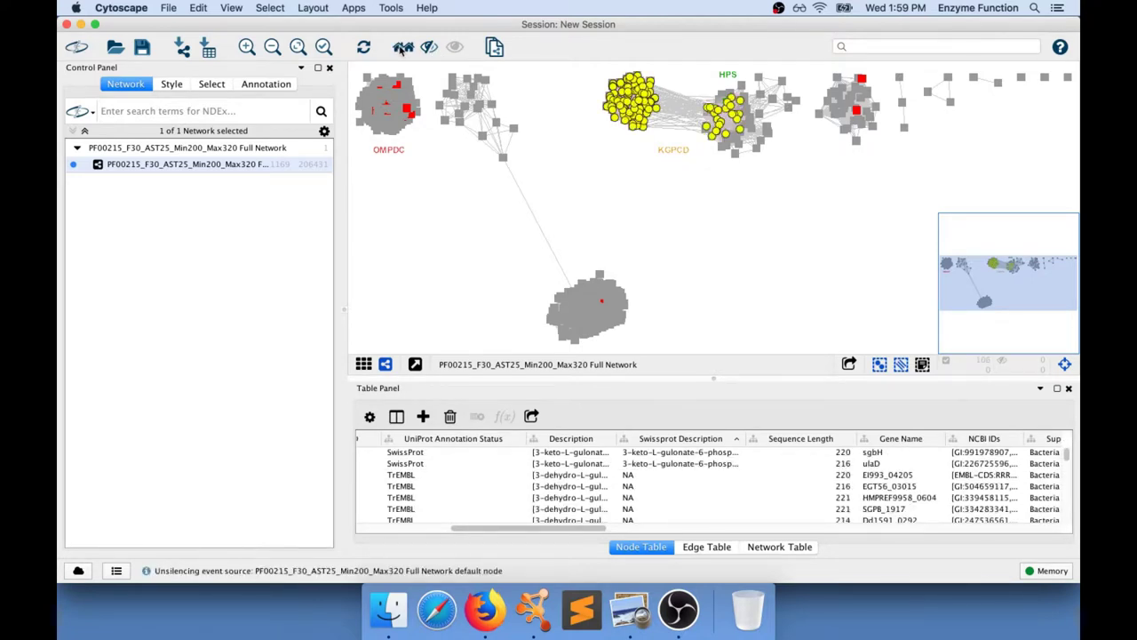
click(402, 47)
click(403, 47)
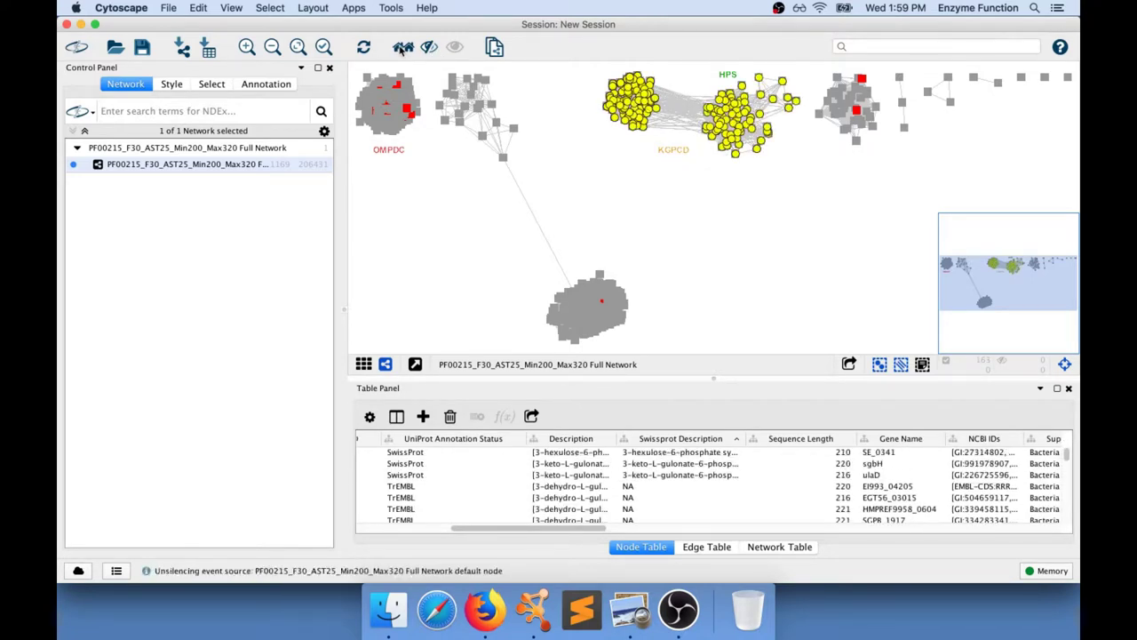
click(403, 48)
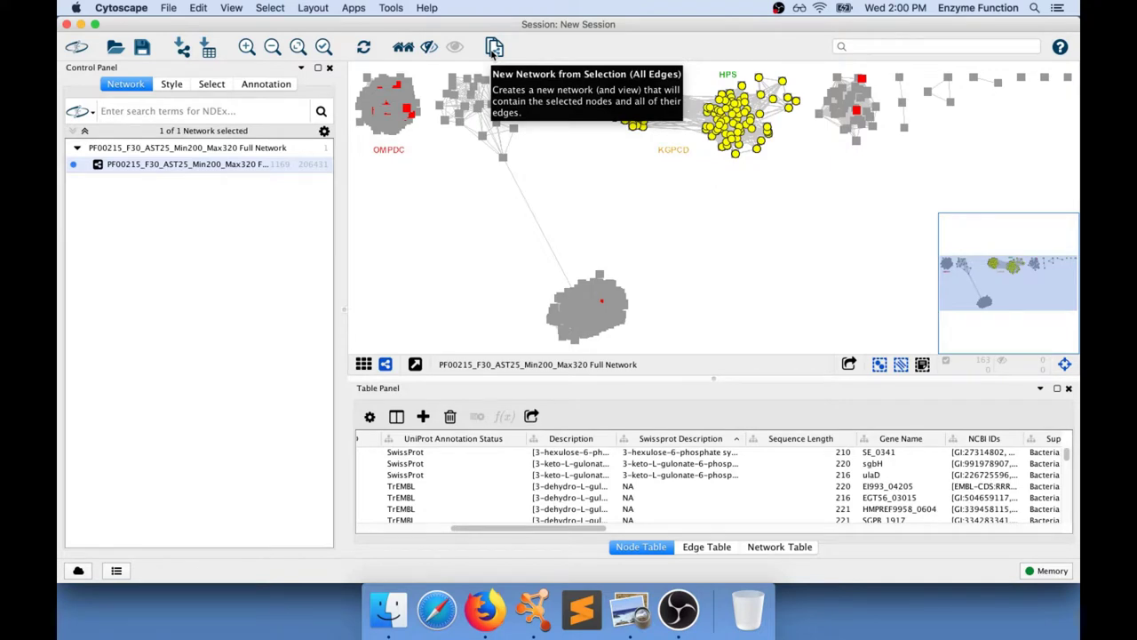
Step: Make subnetwork PF00215 Full Network(1) from the 163 selected nodes with all 5422 of their edges
click(493, 50)
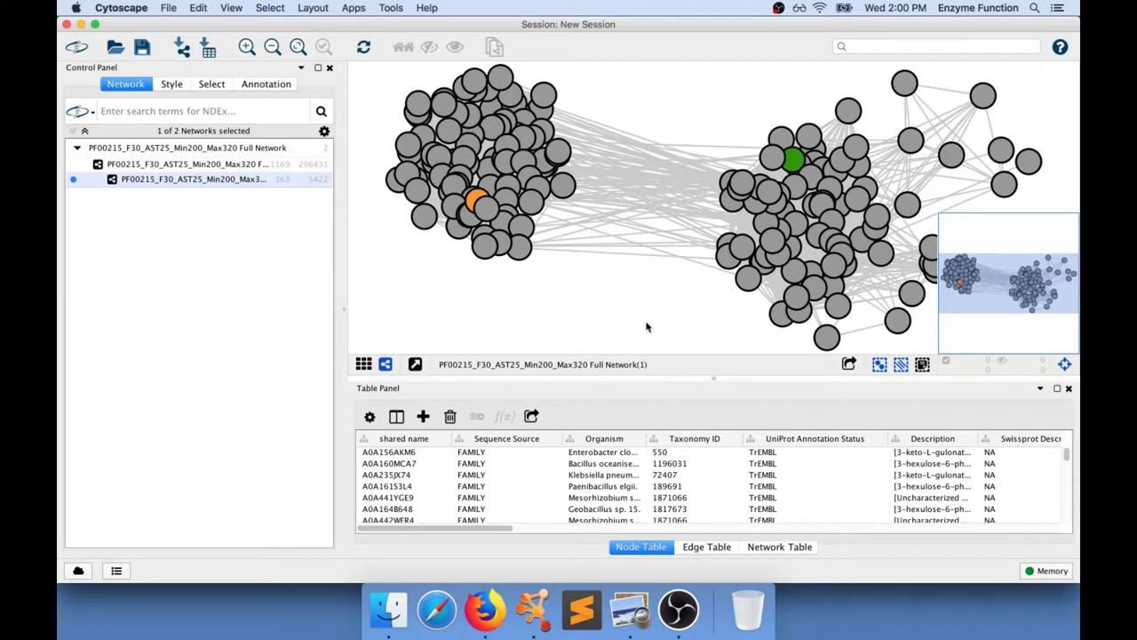
Step: Box-select the edges between the KGPCD and HPS clusters and list them in the Edge Table
drag(694, 297, 595, 81)
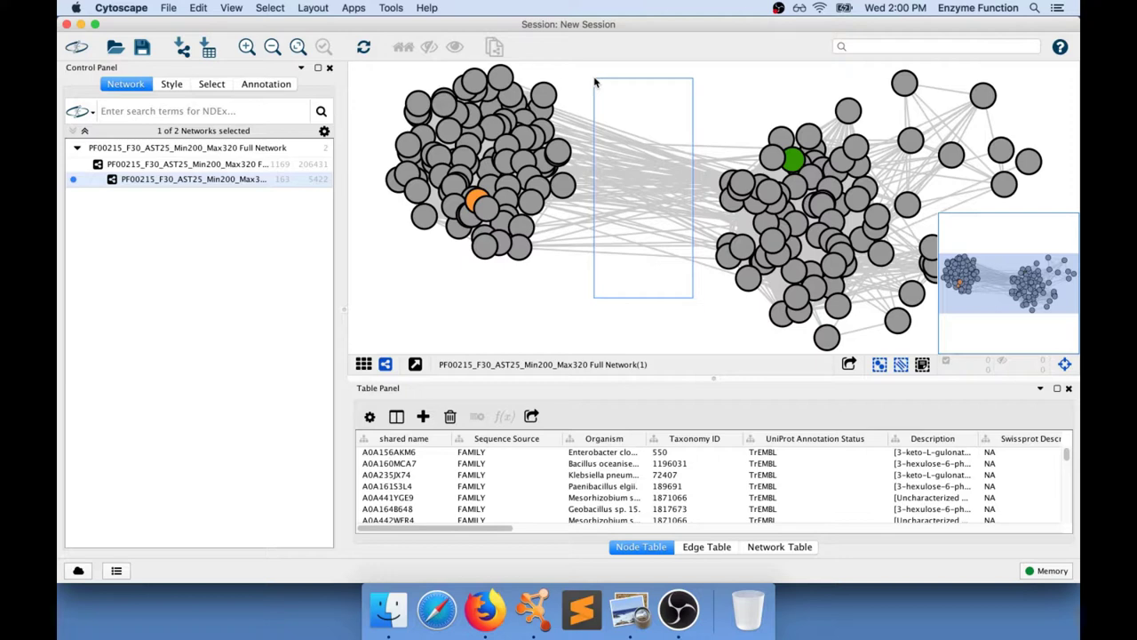
drag(595, 82, 595, 82)
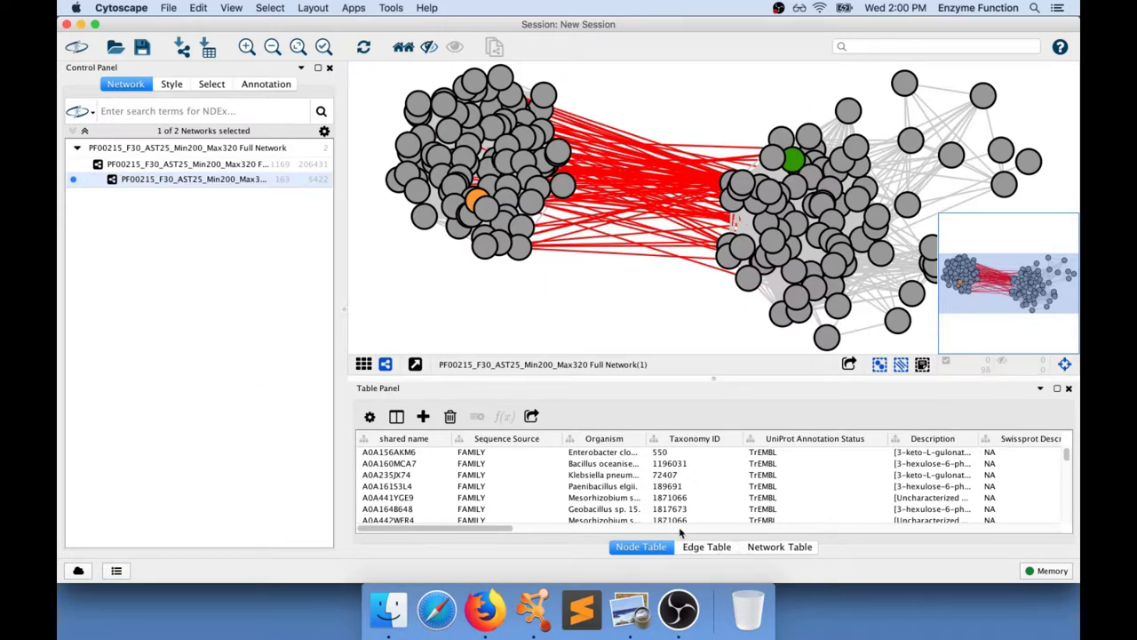
click(702, 547)
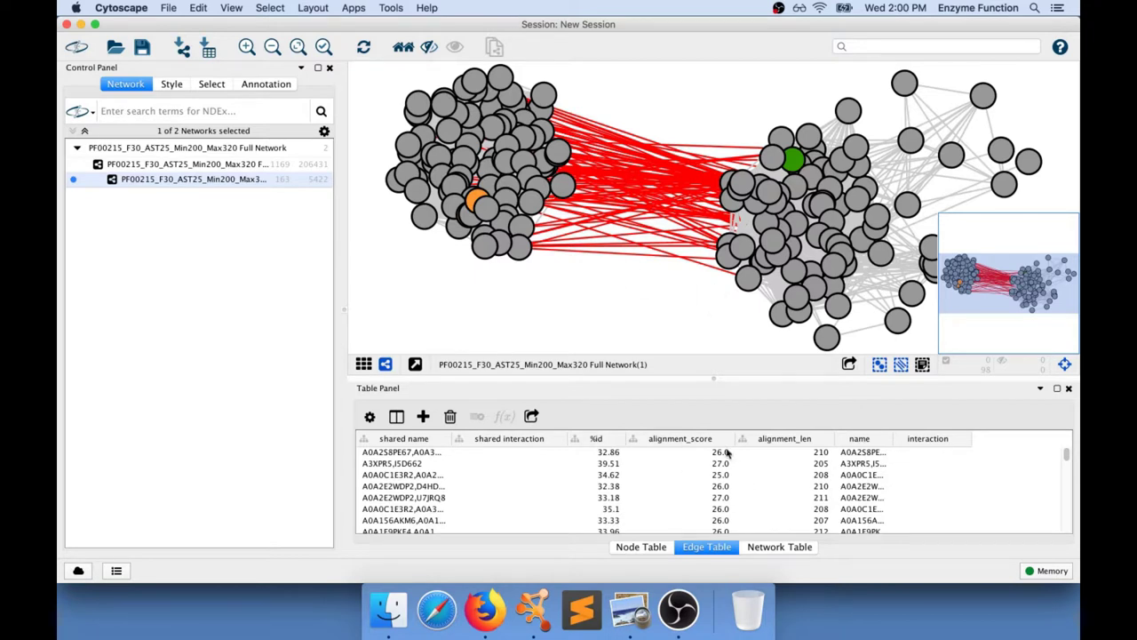
Step: Sort the edge table by alignment_score descending, revealing a top cross-cluster score of 29.0
click(684, 439)
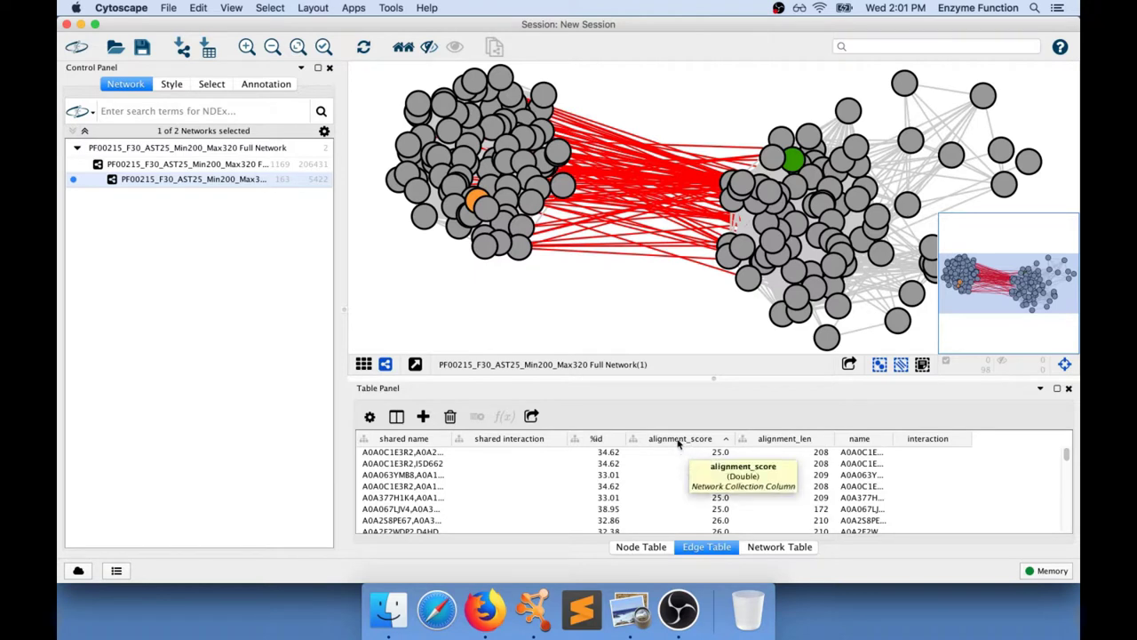
click(679, 440)
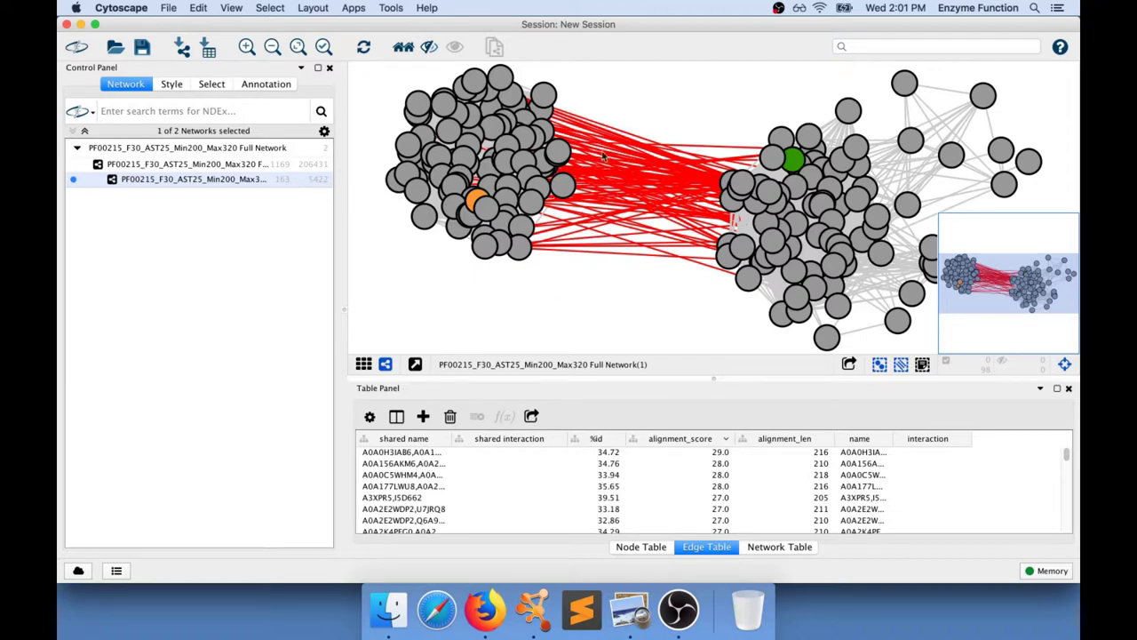
Step: Delete the selected cross-cluster edges, then undo it to restore all 5422 subnetwork edges
click(199, 9)
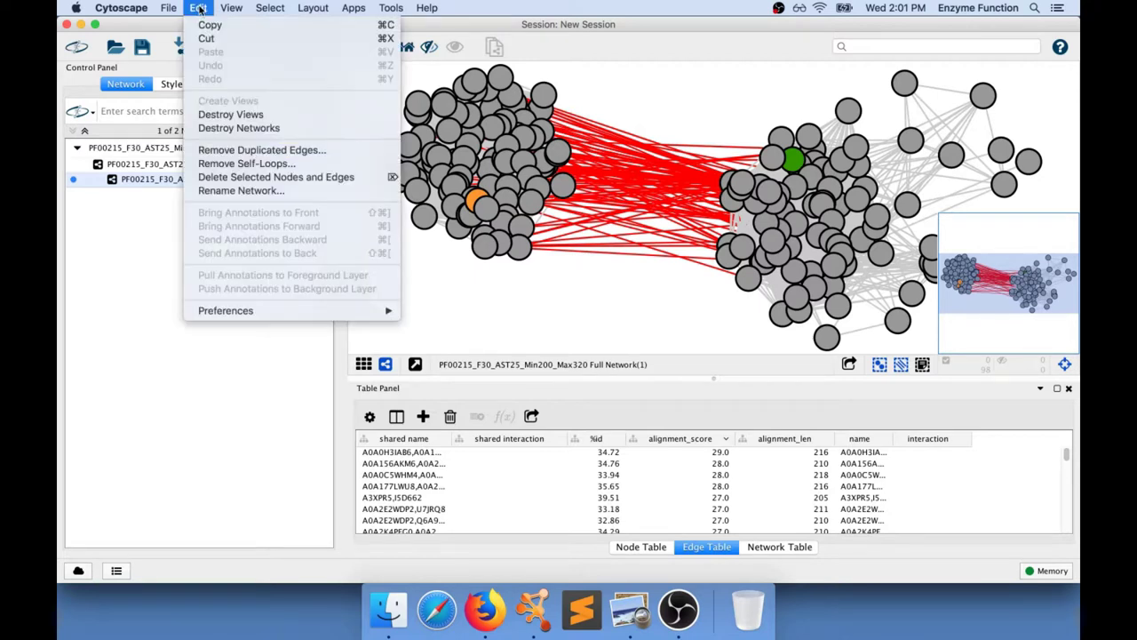
click(319, 180)
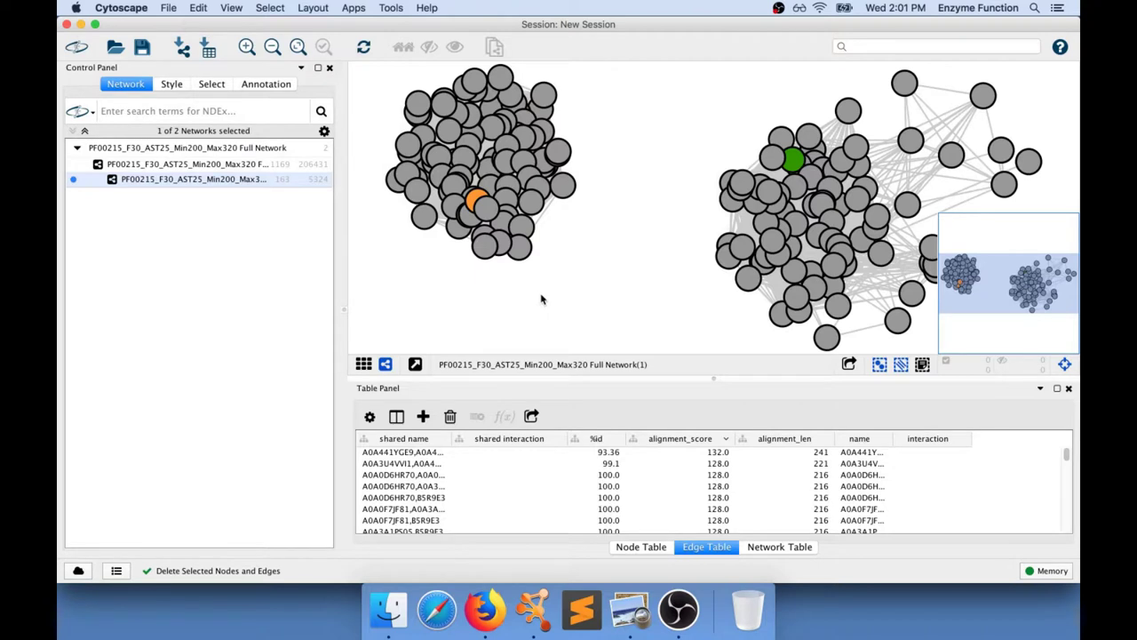
click(198, 8)
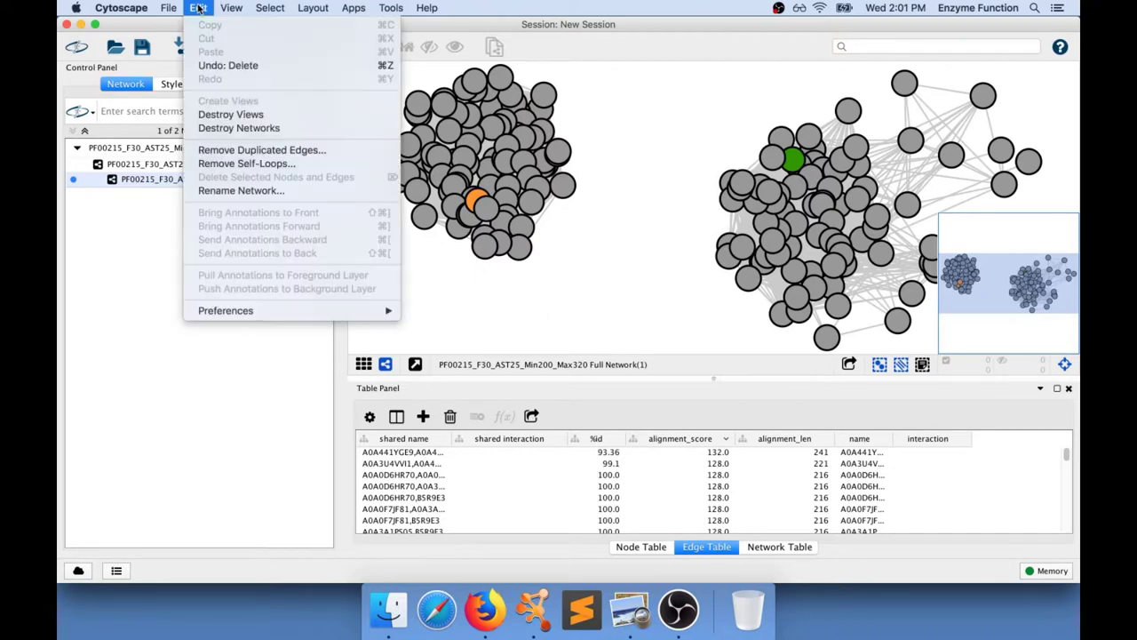
click(248, 71)
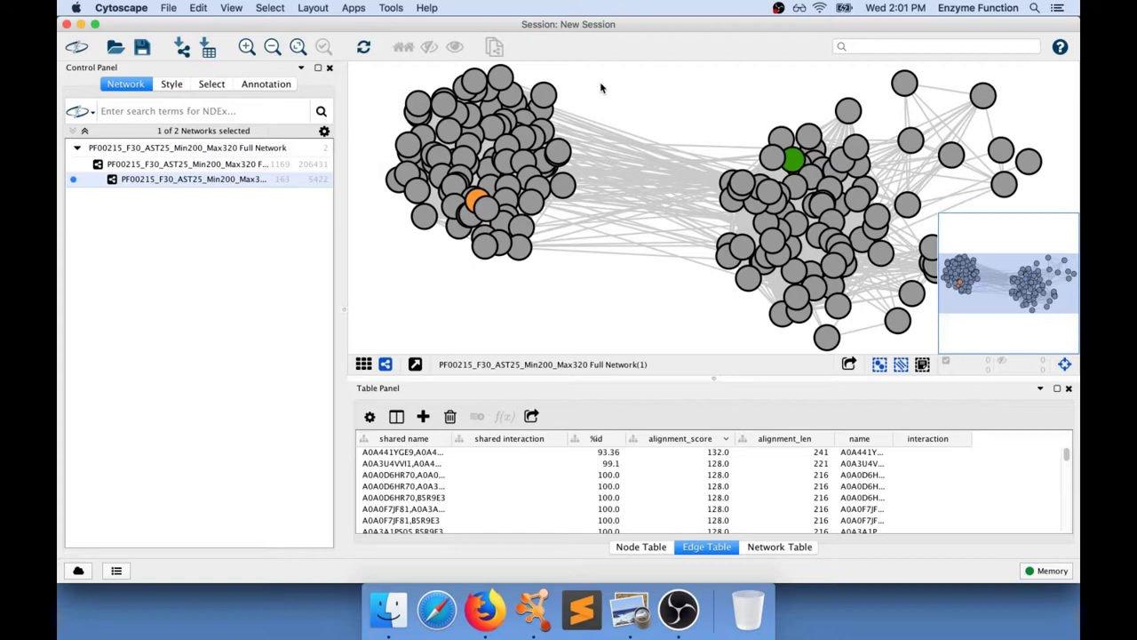
Step: Box-select the cross-cluster edges, then return to the PF00215_F30_AST25_Min200_Max320 Full Network
drag(601, 88, 666, 341)
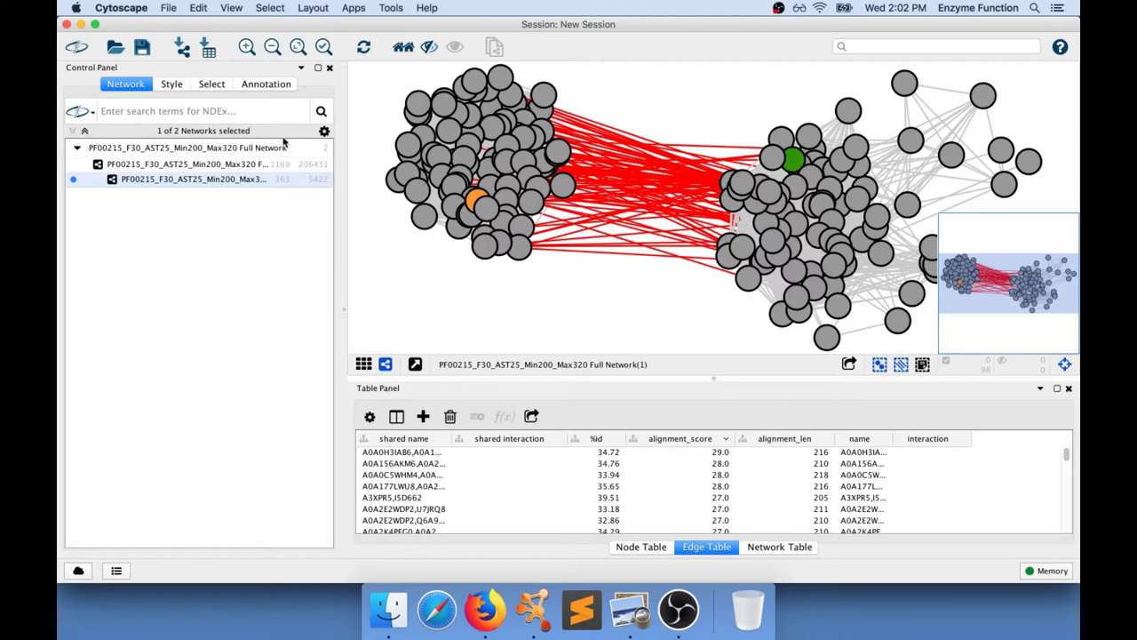
click(142, 166)
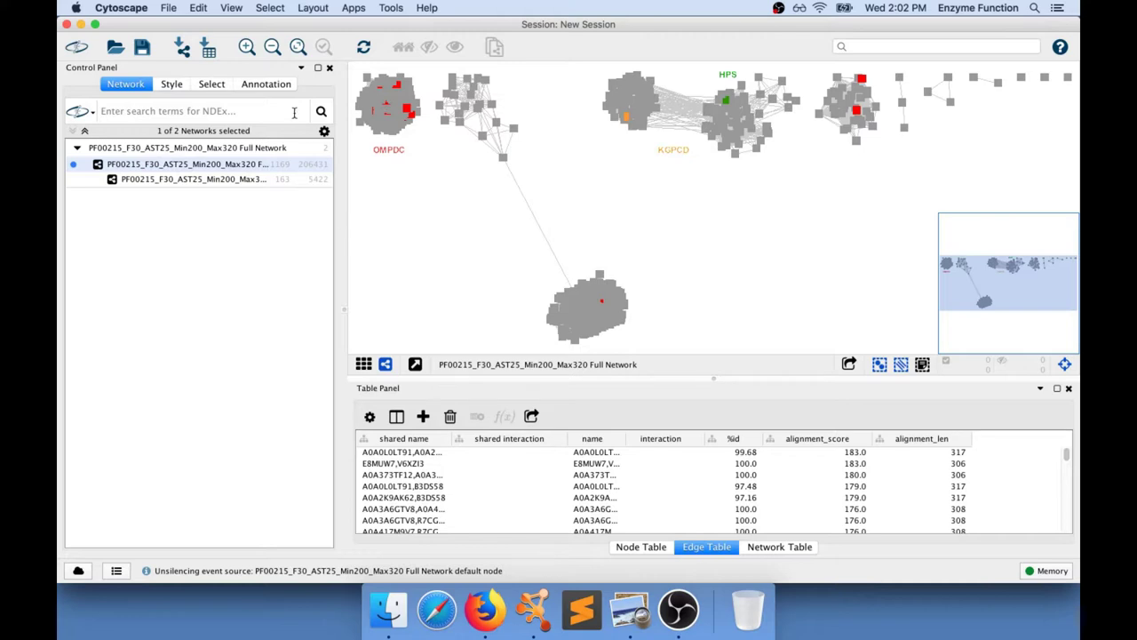
Step: Replace the old Swissprot Description filter with an Edge alignment_score column filter
click(212, 83)
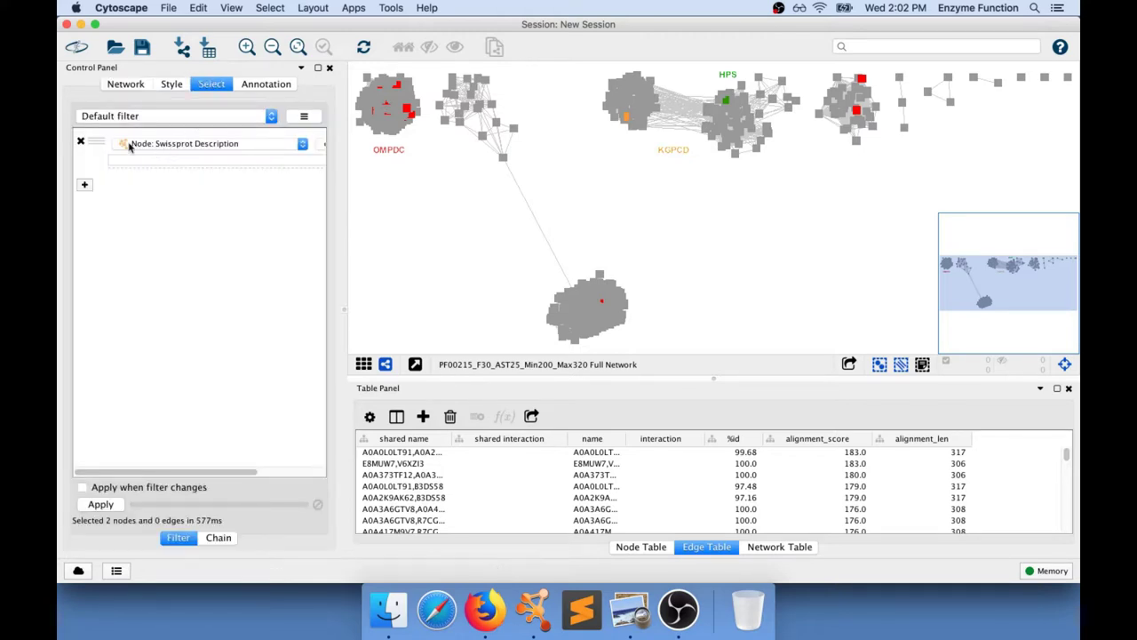
click(81, 143)
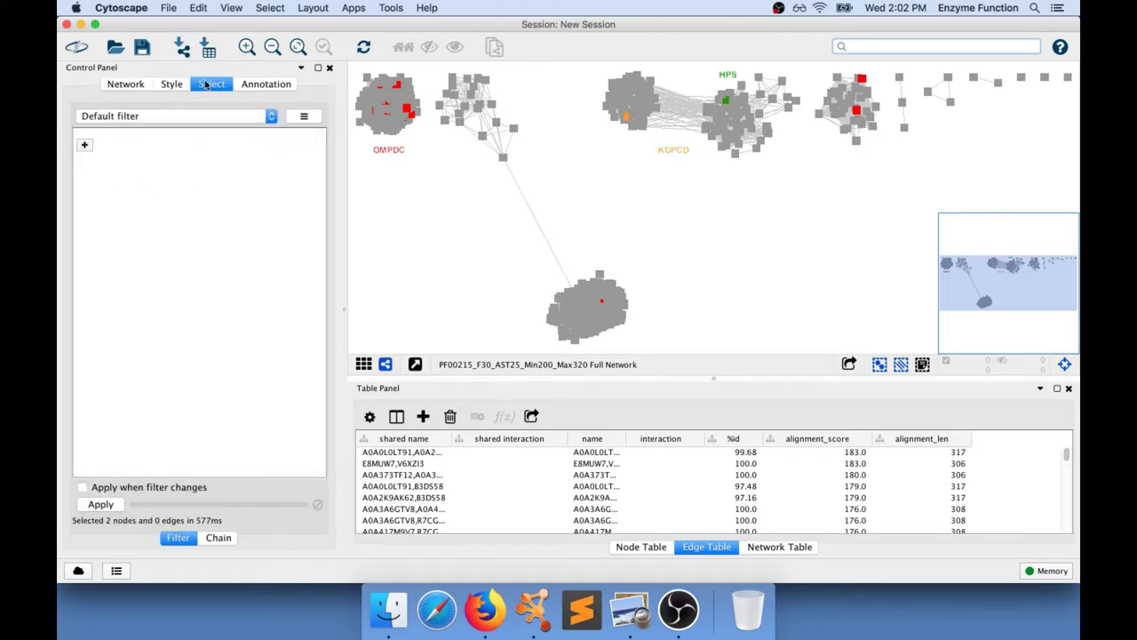
click(84, 145)
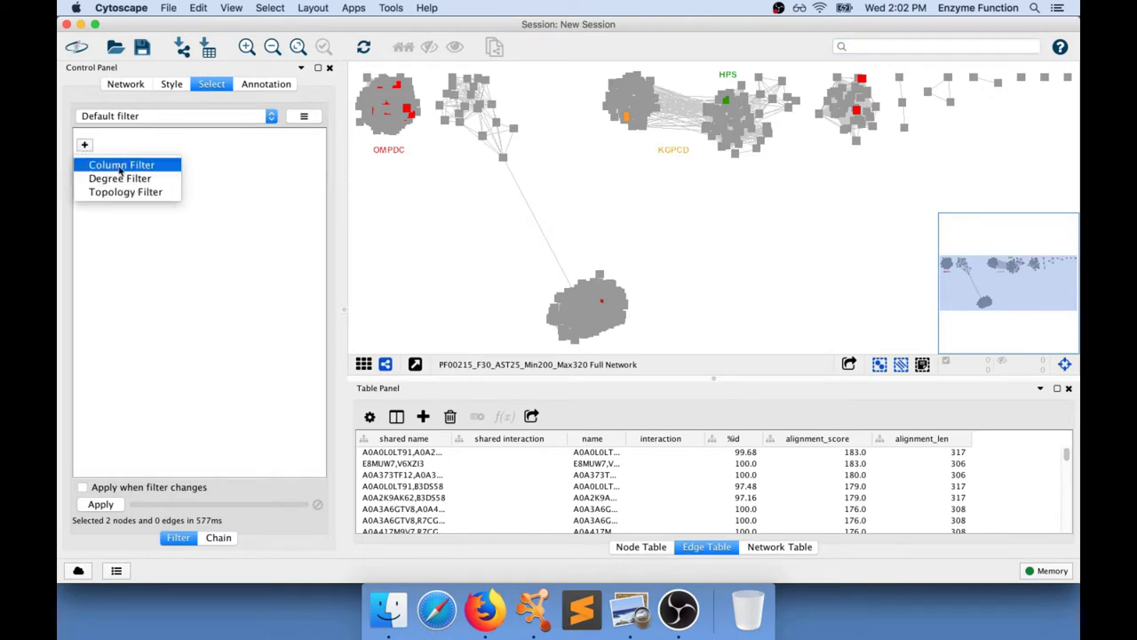
click(118, 166)
click(209, 144)
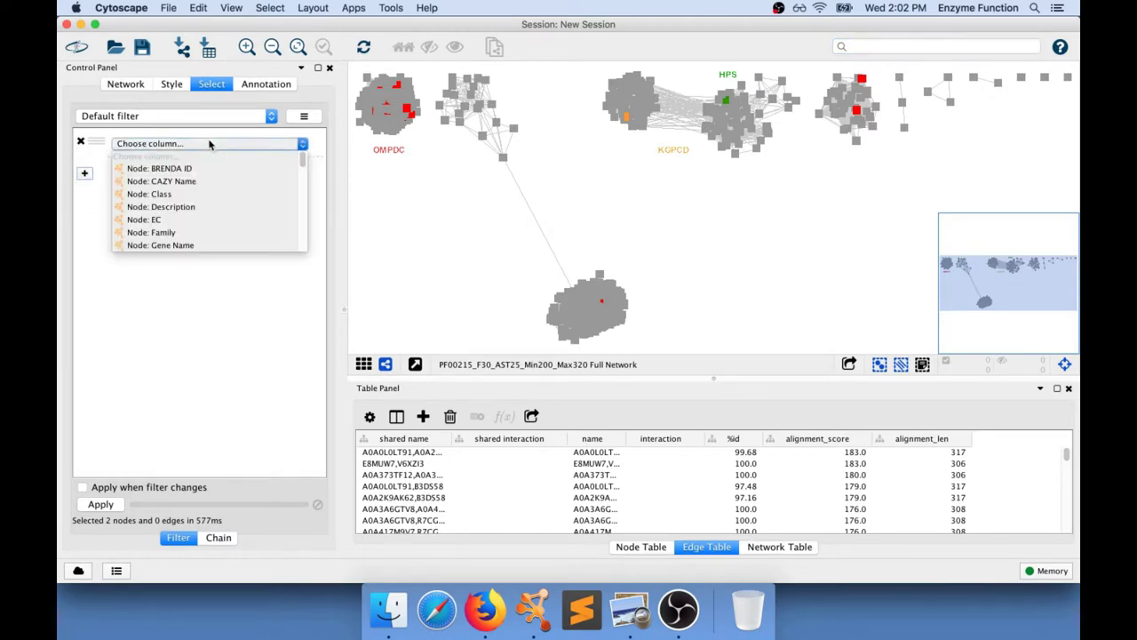
drag(302, 162, 302, 238)
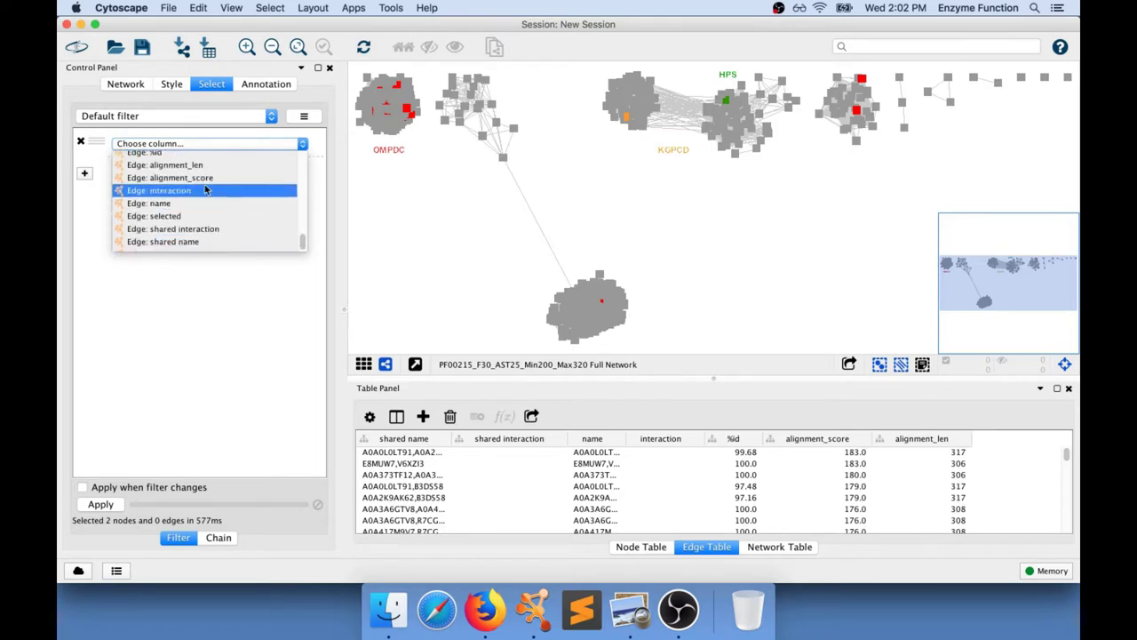
scroll(284, 230, down, 1)
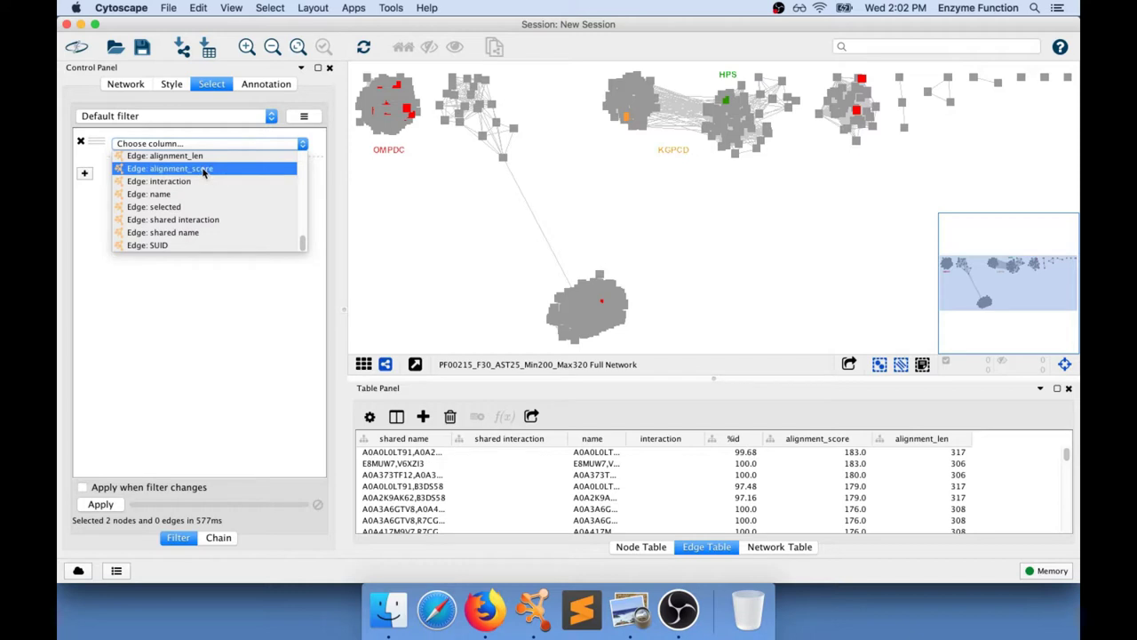
click(203, 170)
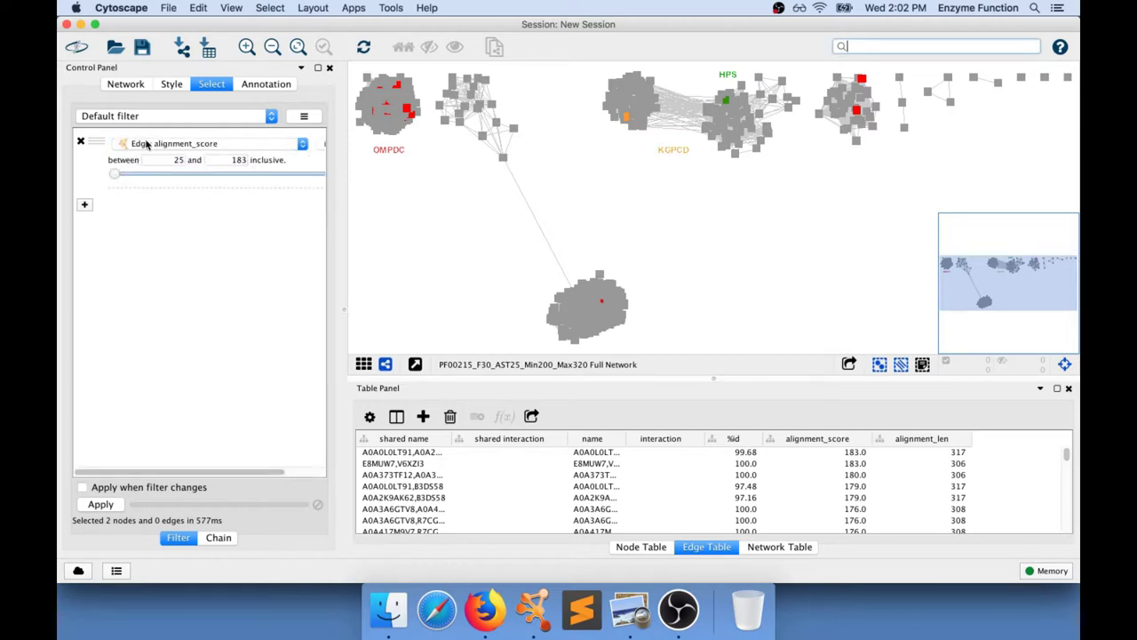
Step: Set the alignment_score range to 25–29 and apply it, selecting 25046 edges
click(169, 160)
double_click(222, 159)
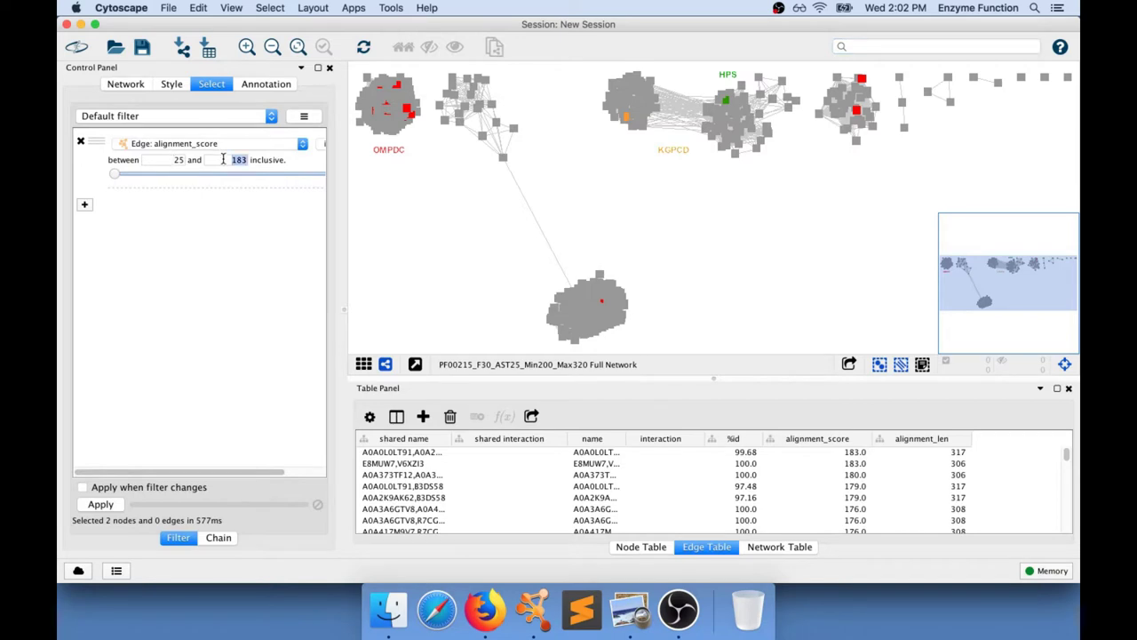
text(29)
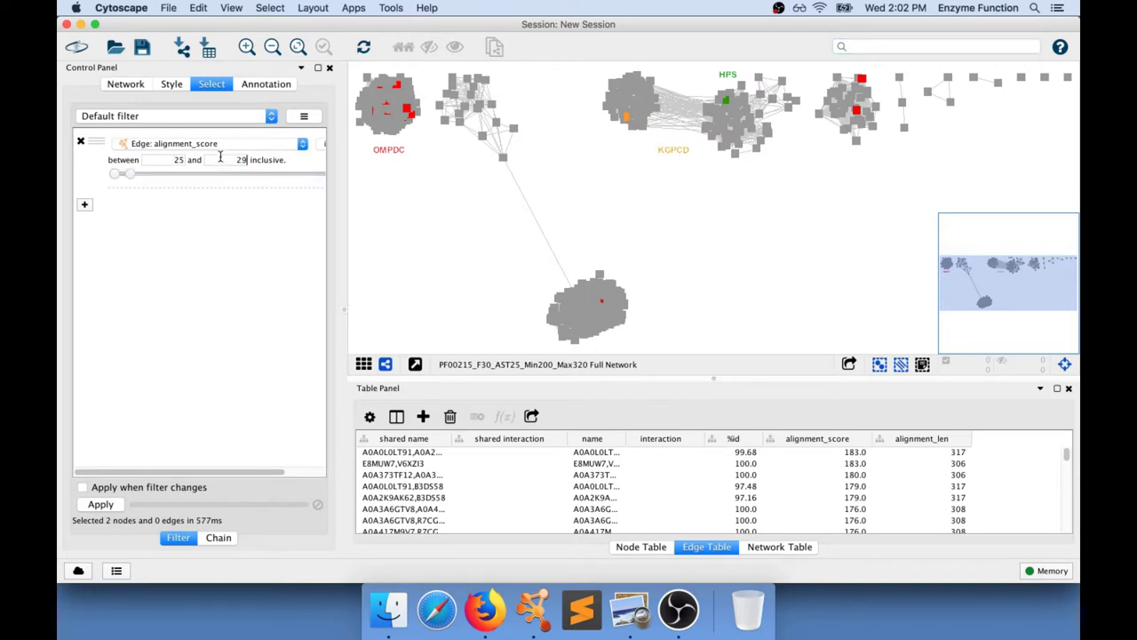
click(96, 504)
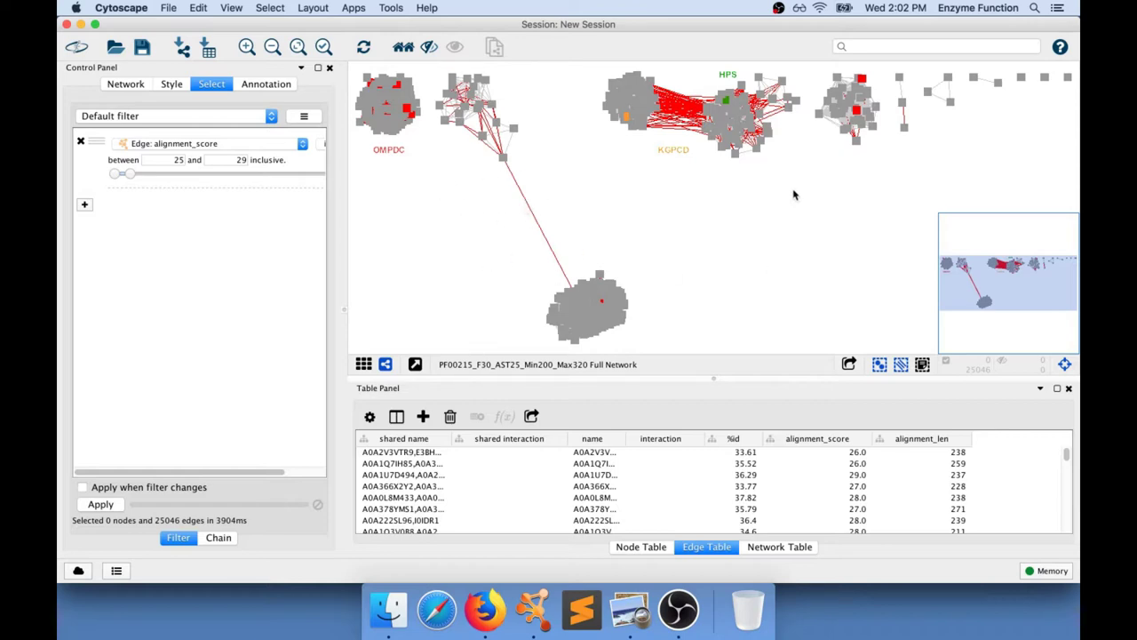
Step: Remove the 25046 selected edges scoring 25–29, leaving KGPCD and HPS as separate clusters
click(198, 8)
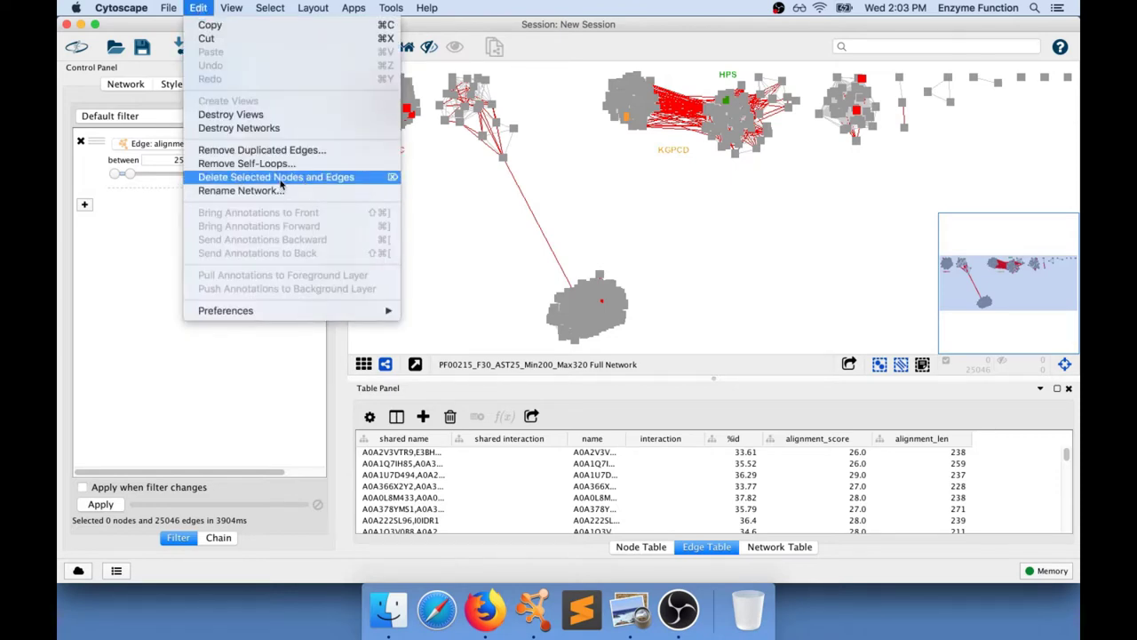
click(279, 178)
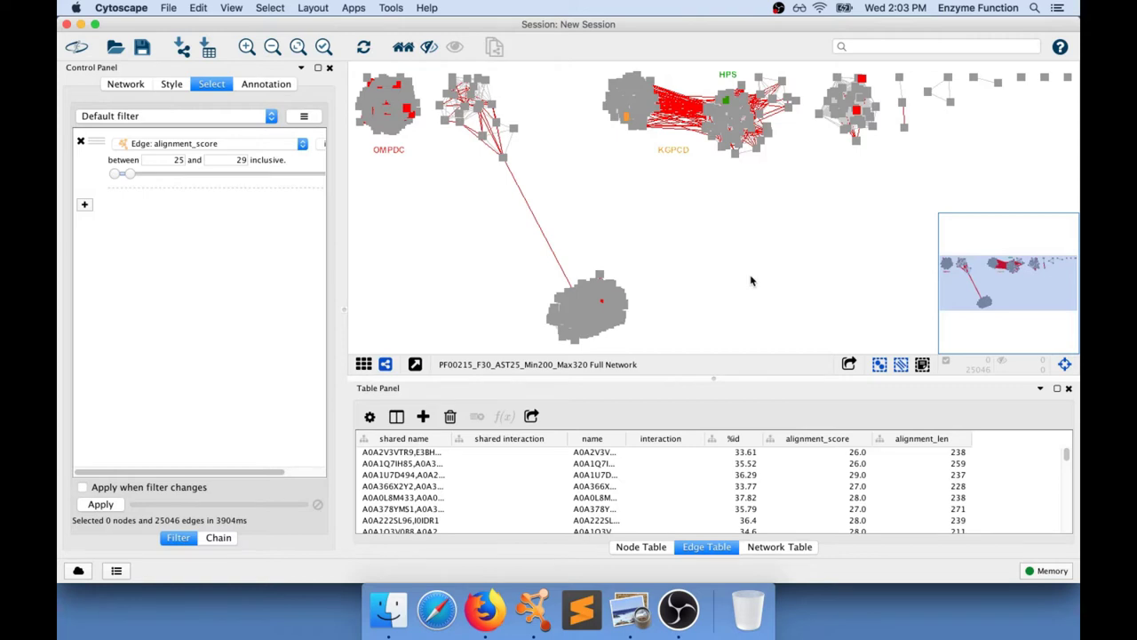
key(Delete)
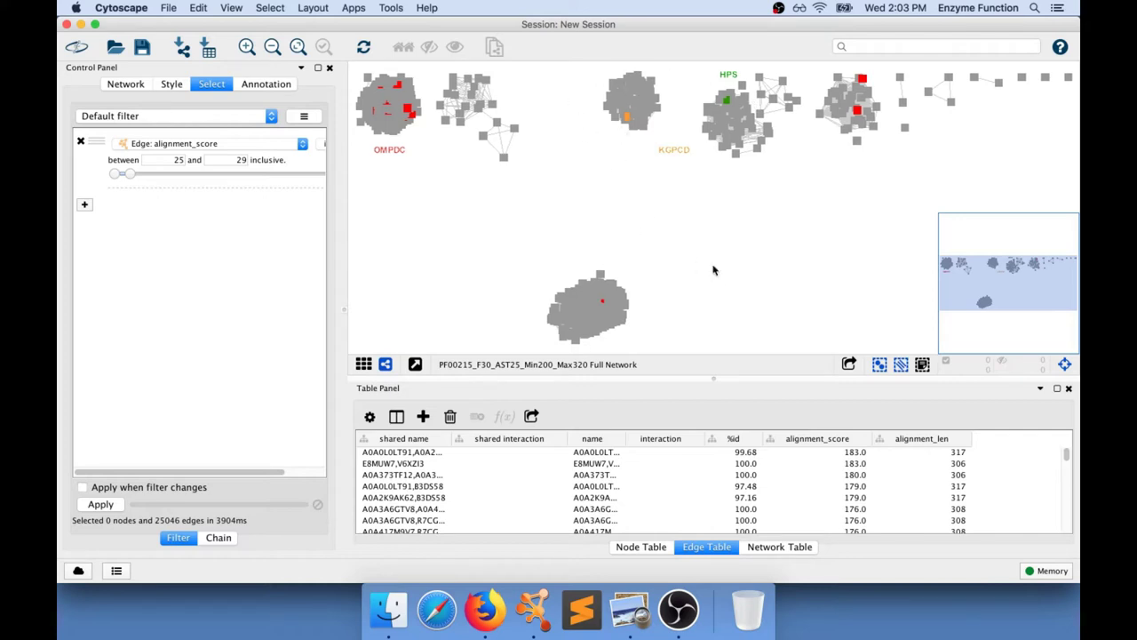
Step: Re-lay out the network with the unweighted force-directed layout
click(299, 8)
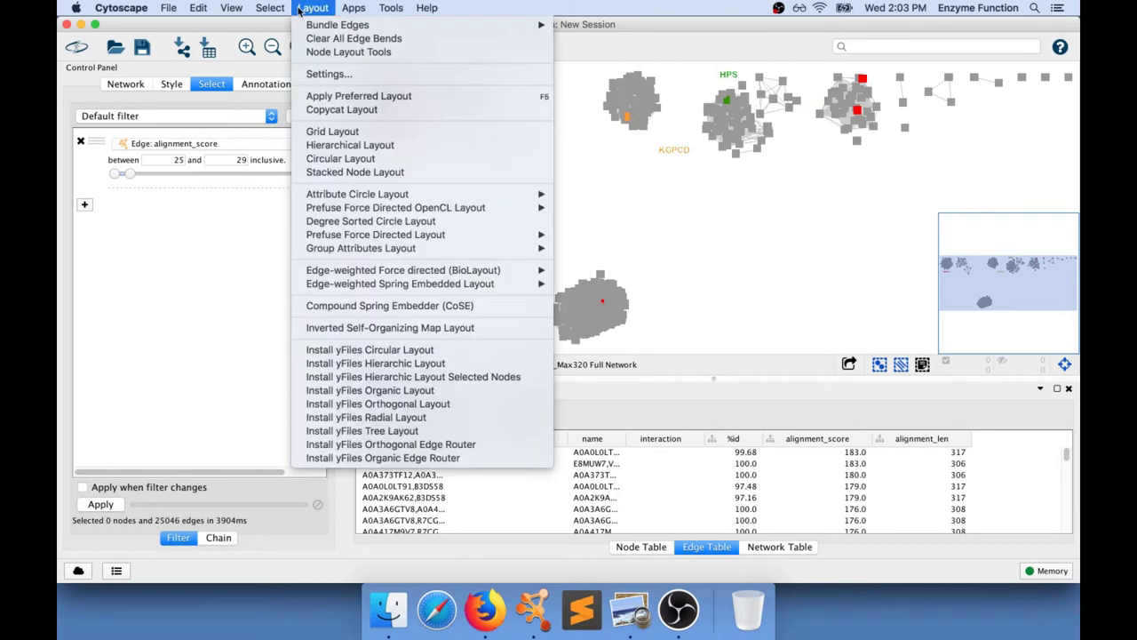
mouse_move(537, 207)
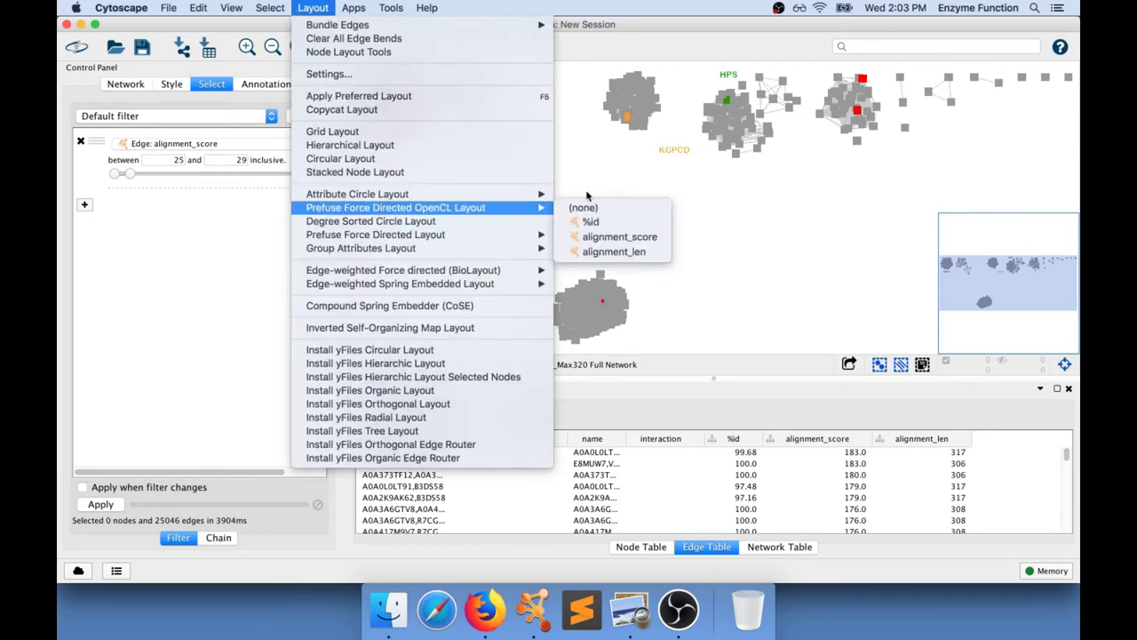
click(589, 208)
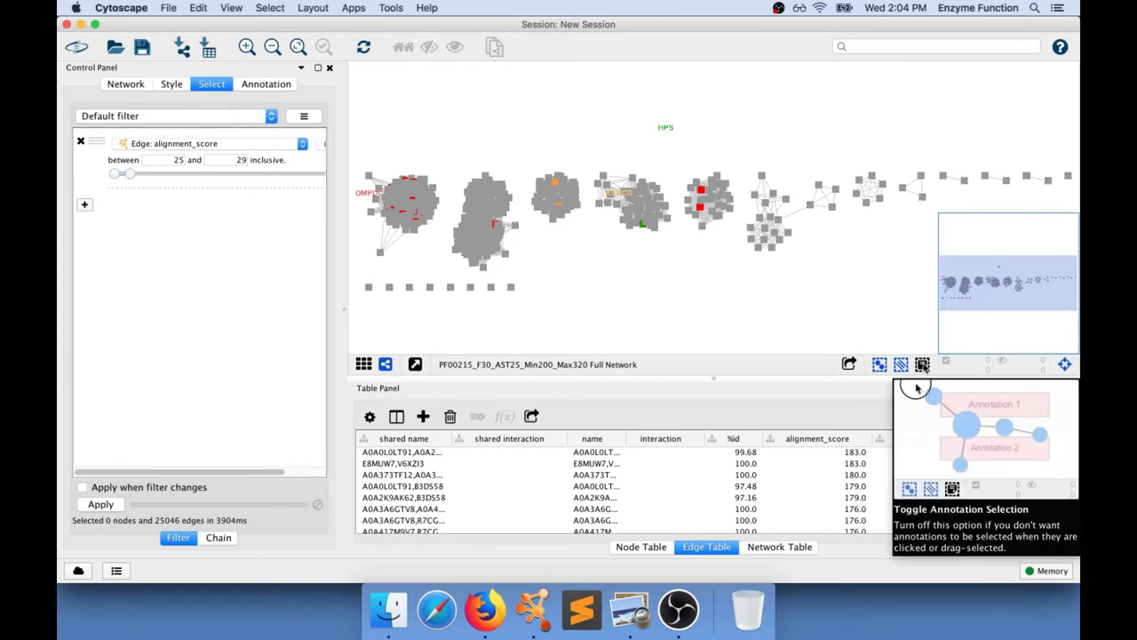
Step: Move the OMPDC, KGPCD and HPS cluster labels onto their clusters, then deselect
drag(365, 199, 394, 171)
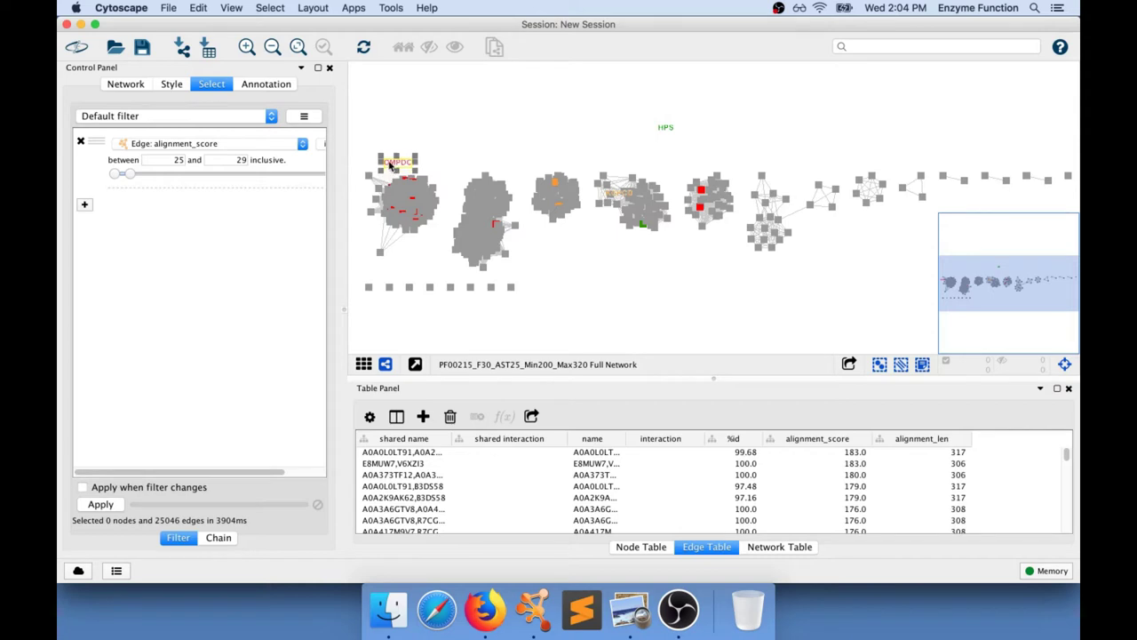
click(619, 195)
drag(620, 195, 551, 160)
click(666, 127)
drag(665, 127, 646, 167)
click(624, 282)
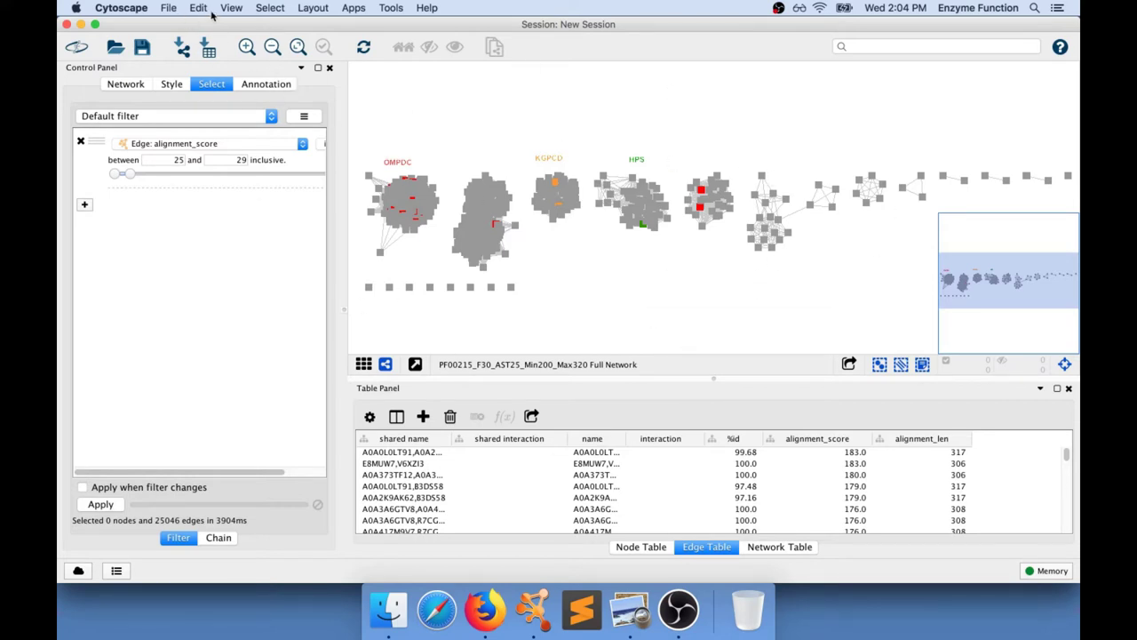
Step: Export the network as XGMML, prefixing the file name with 'EDITED minimum AST 30'
click(167, 8)
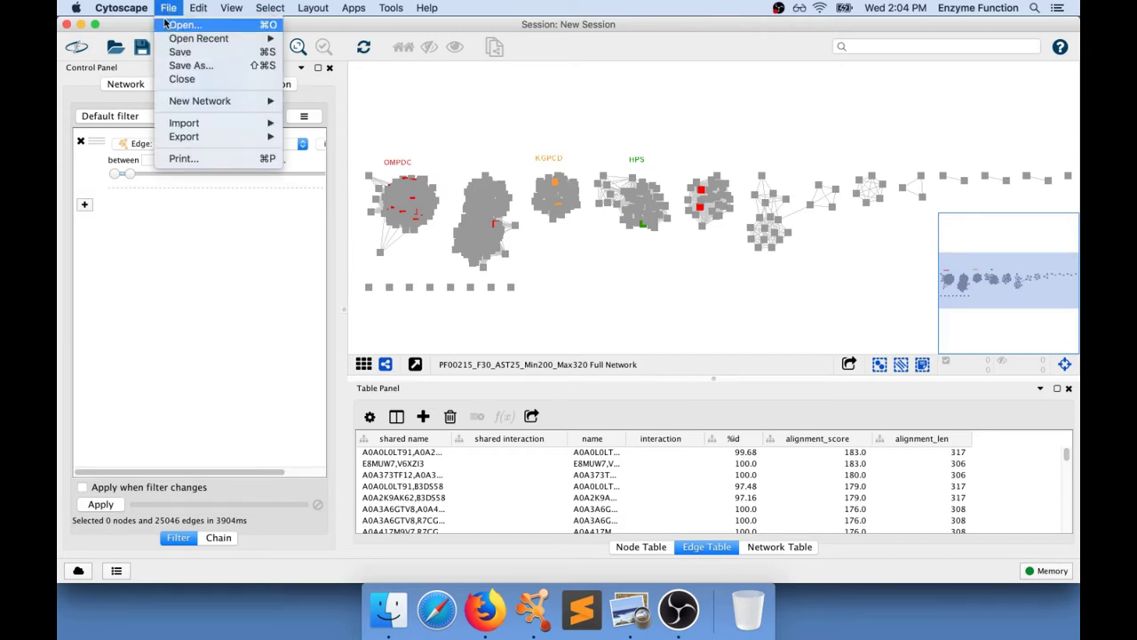
mouse_move(203, 146)
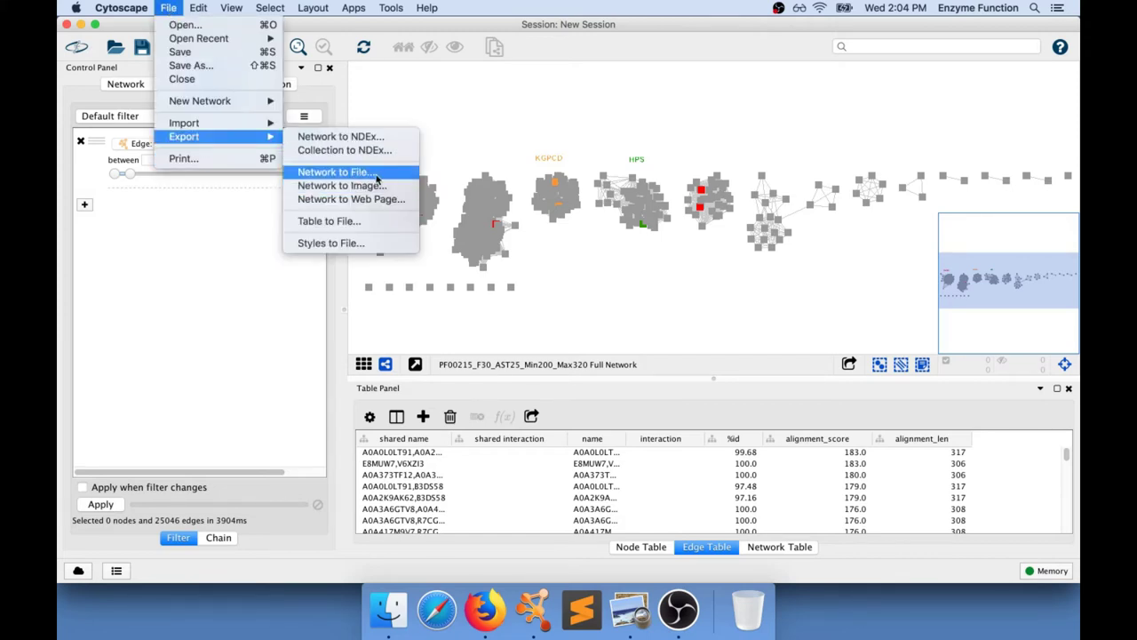
click(367, 173)
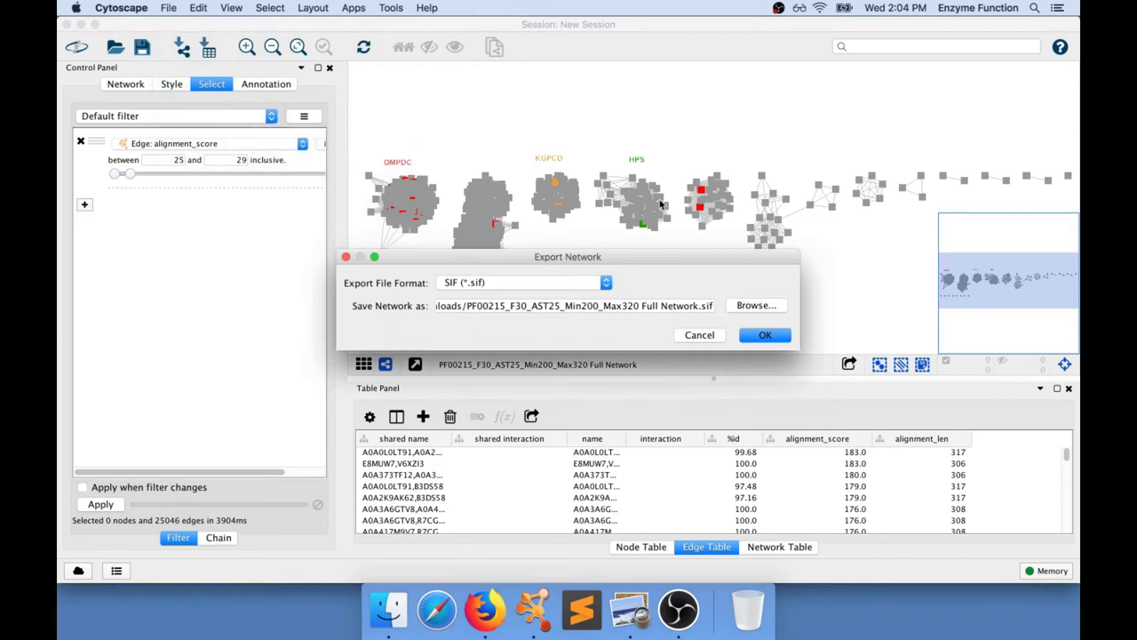
click(481, 283)
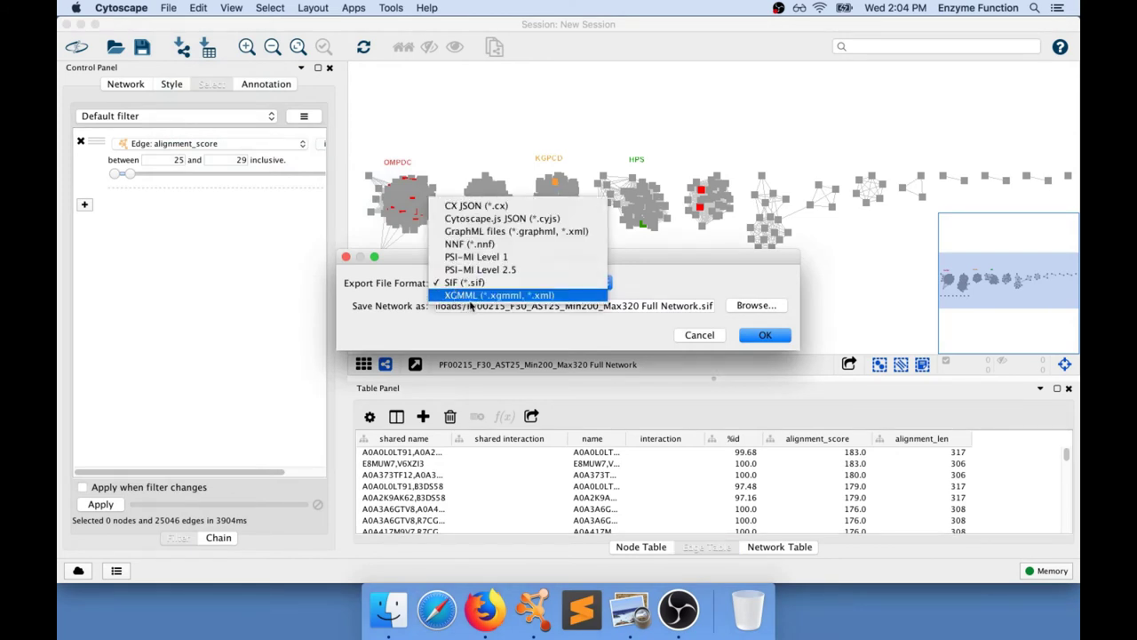
click(491, 295)
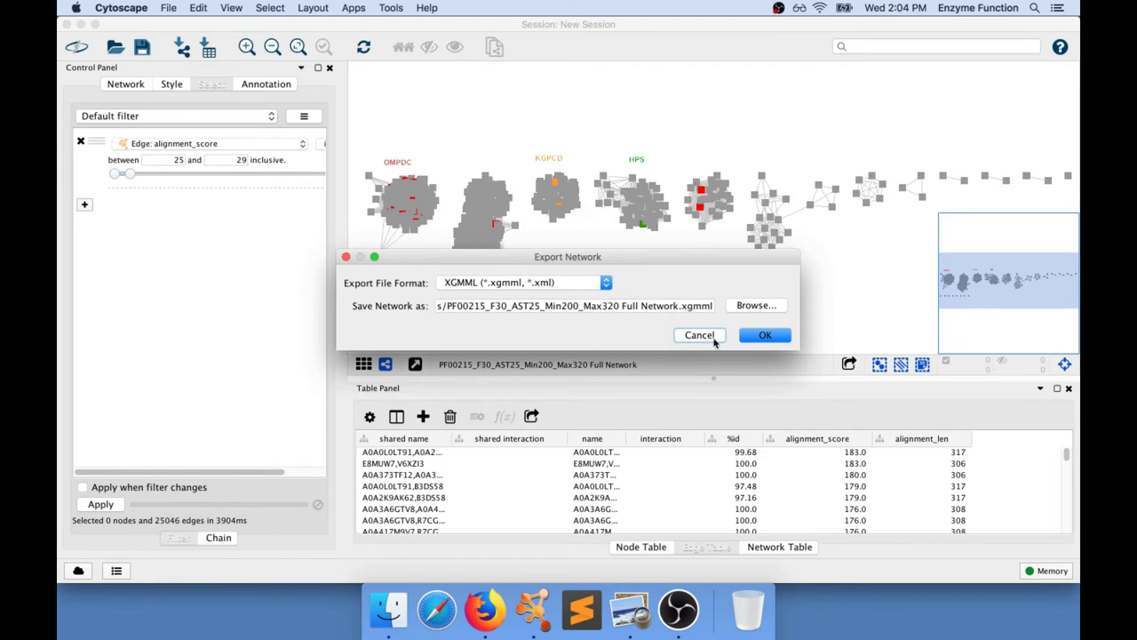
click(449, 305)
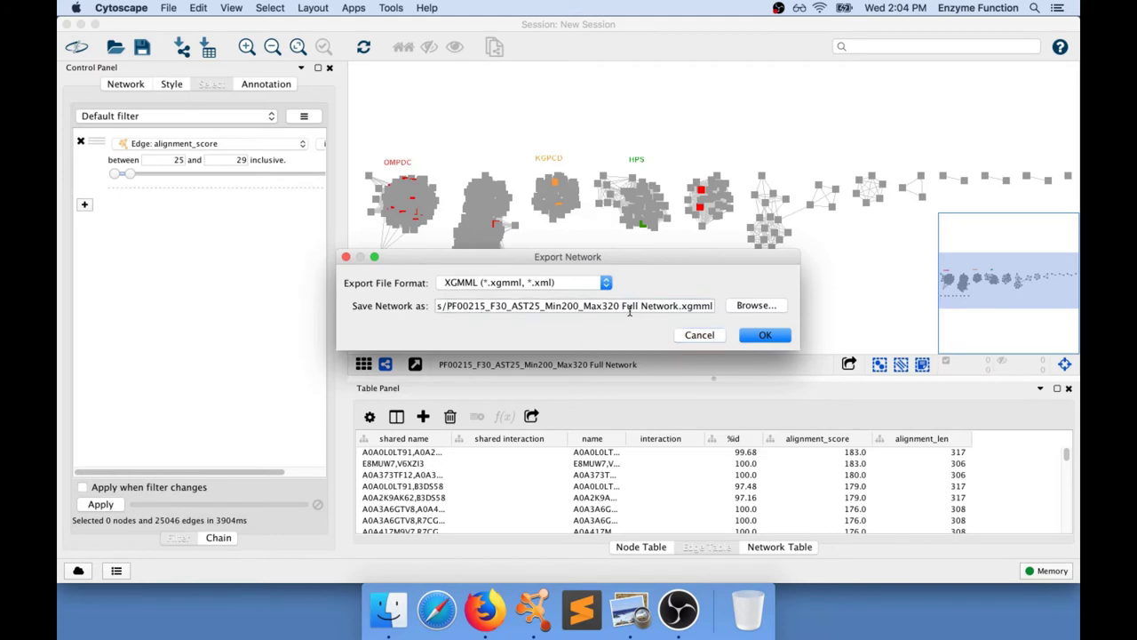
text(EDITE)
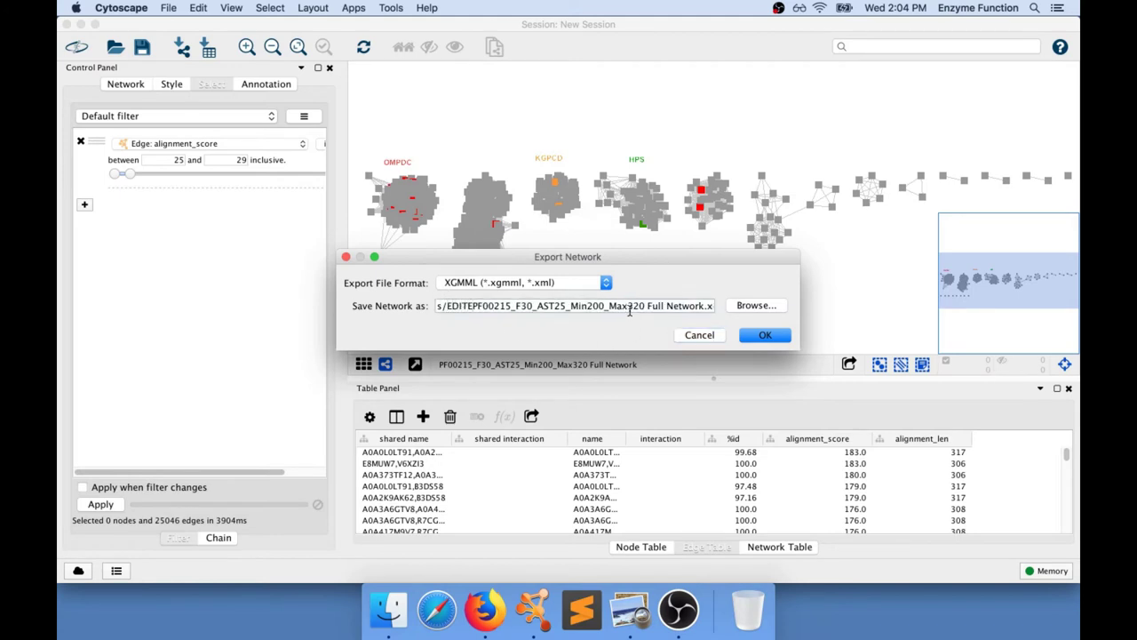
text(D mini)
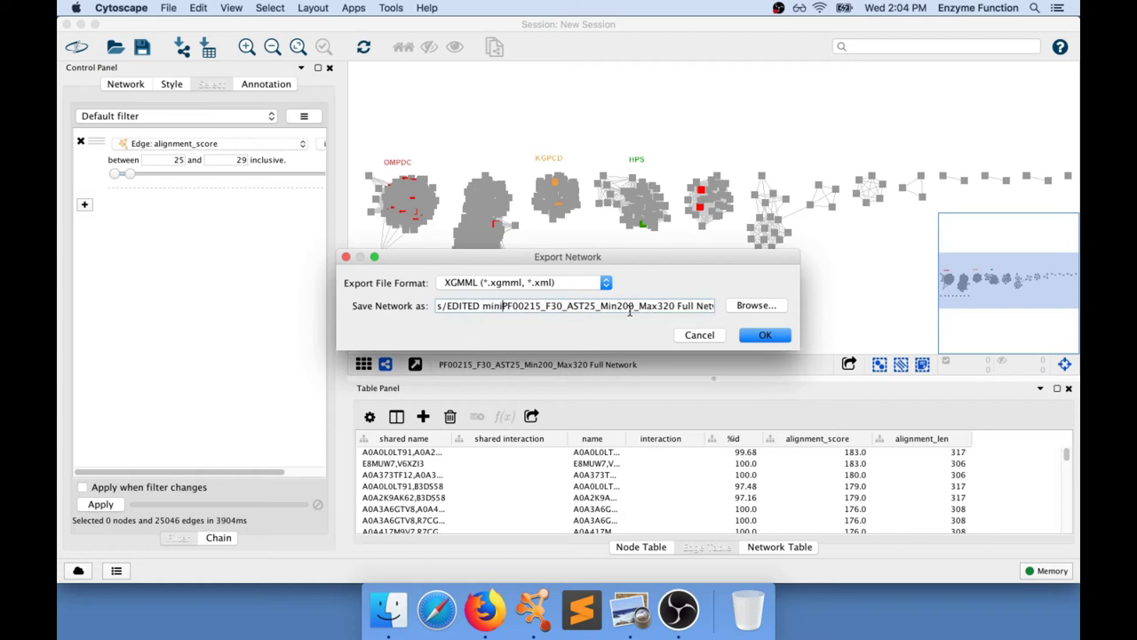
text(mum AST )
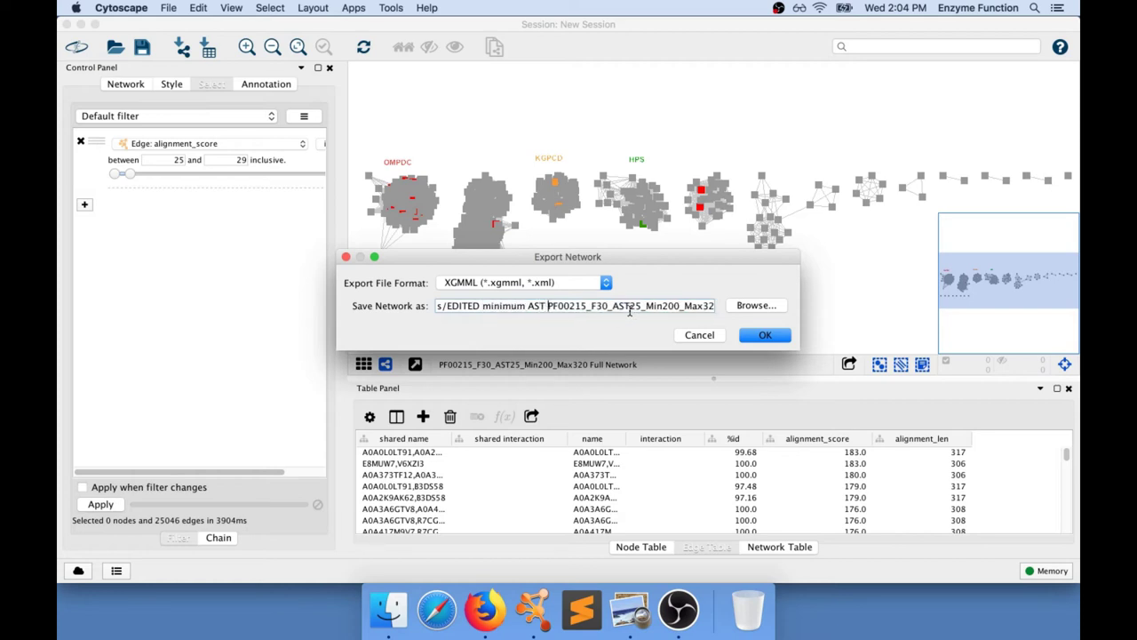
text(30)
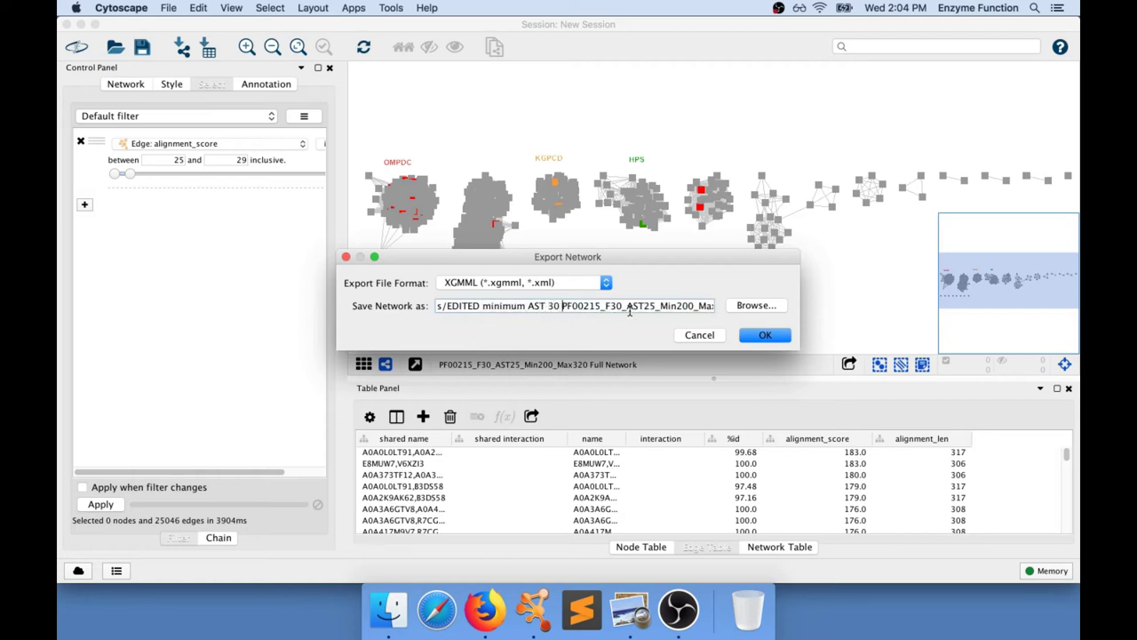
click(754, 336)
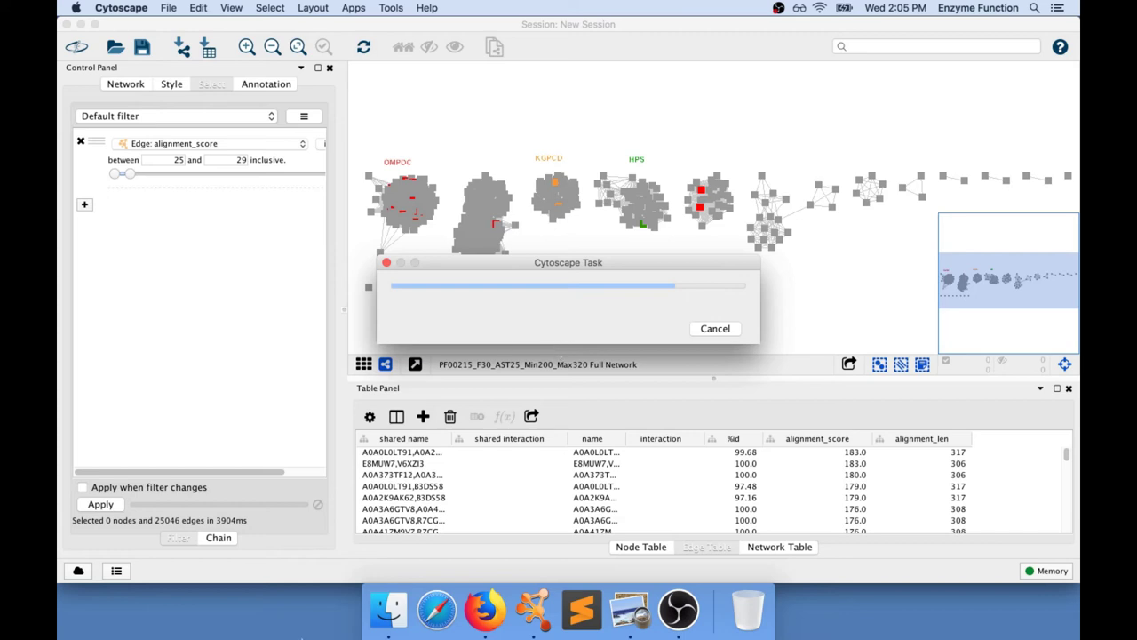
Step: Go to the EFI-EST home page in Firefox and open the Color SSNs form
click(484, 610)
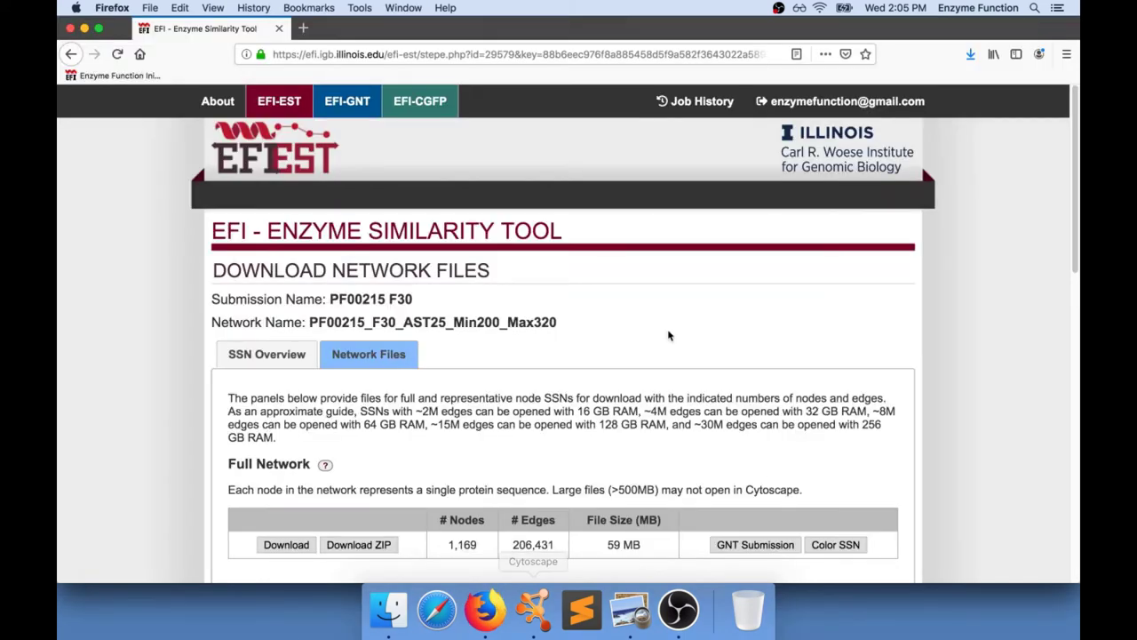
click(279, 101)
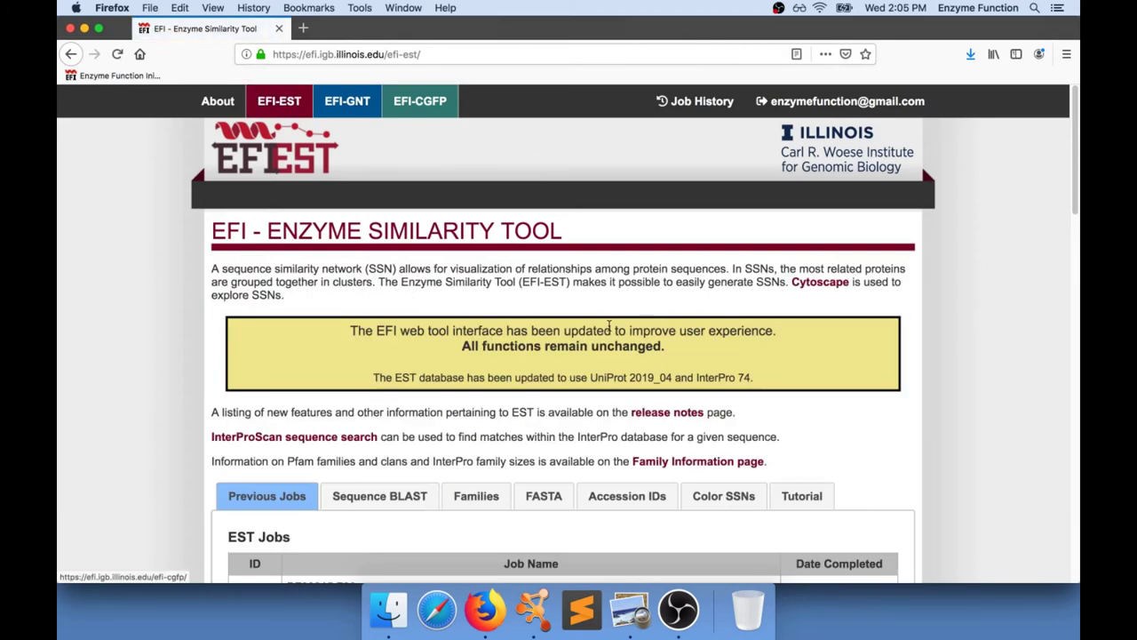
scroll(882, 350, down, 3)
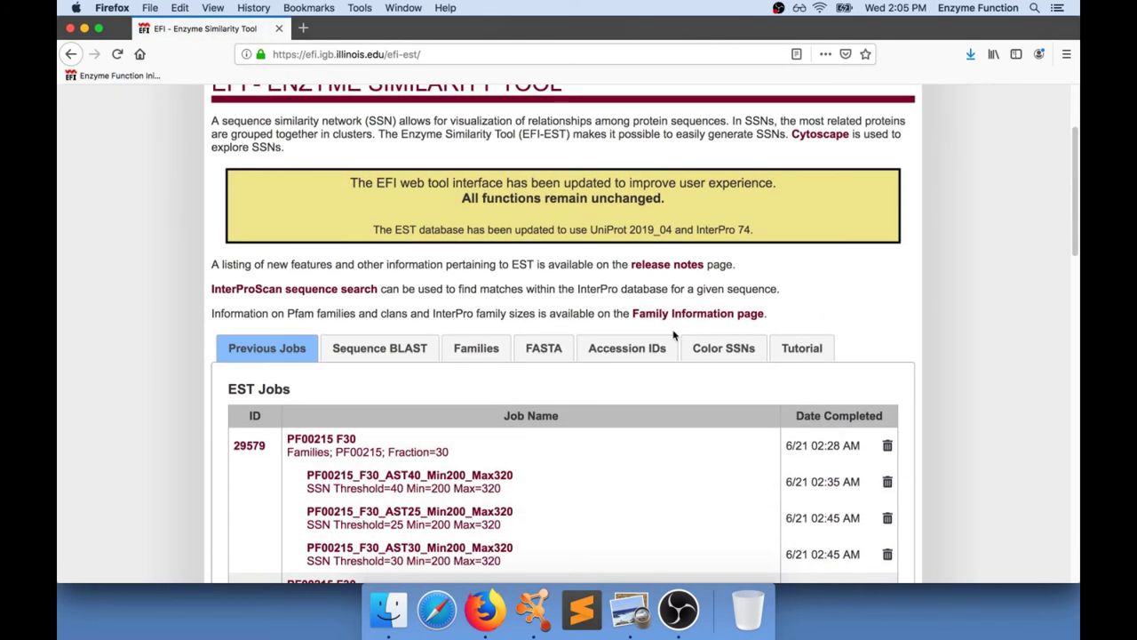
click(708, 354)
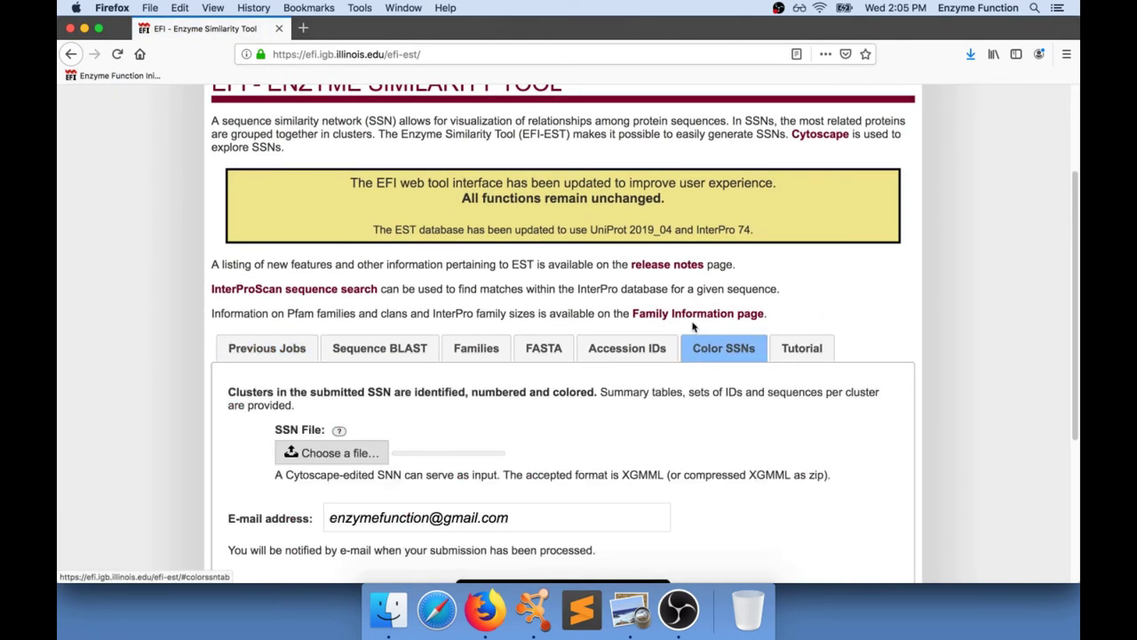
scroll(453, 286, down, 3)
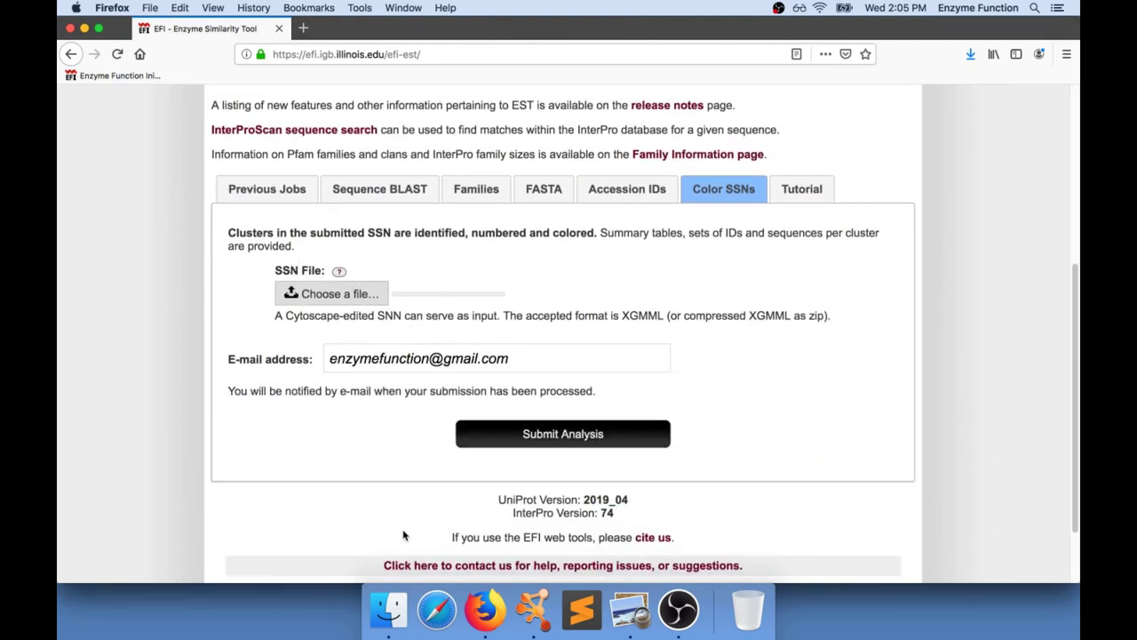
Step: Attach the edited XGMML file from Downloads as the SSN file and submit the analysis
click(329, 295)
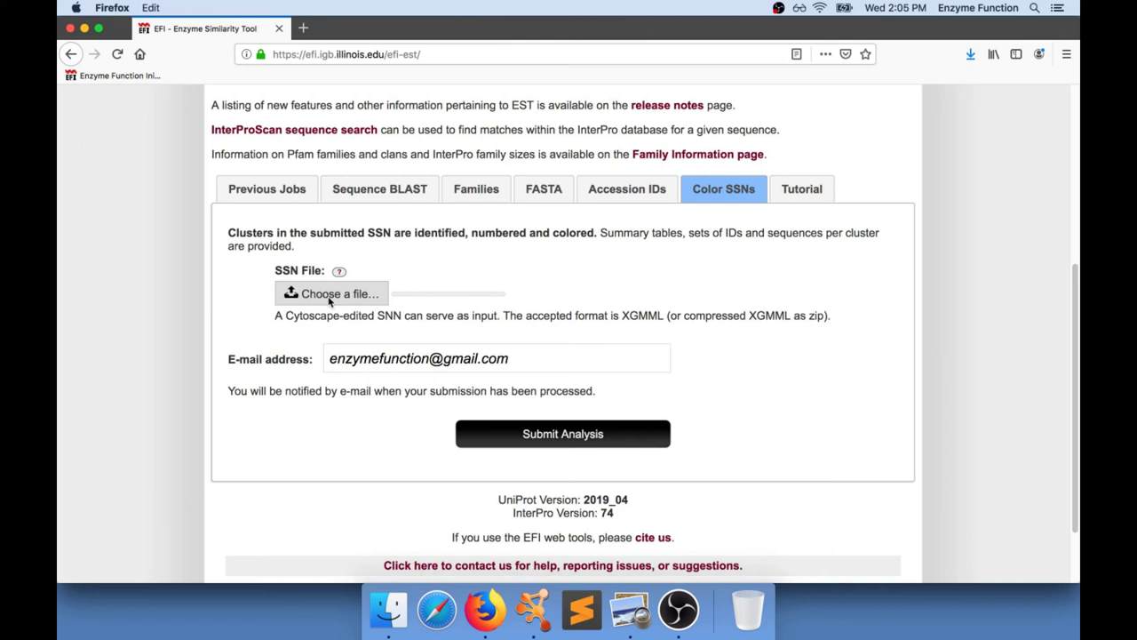
click(204, 224)
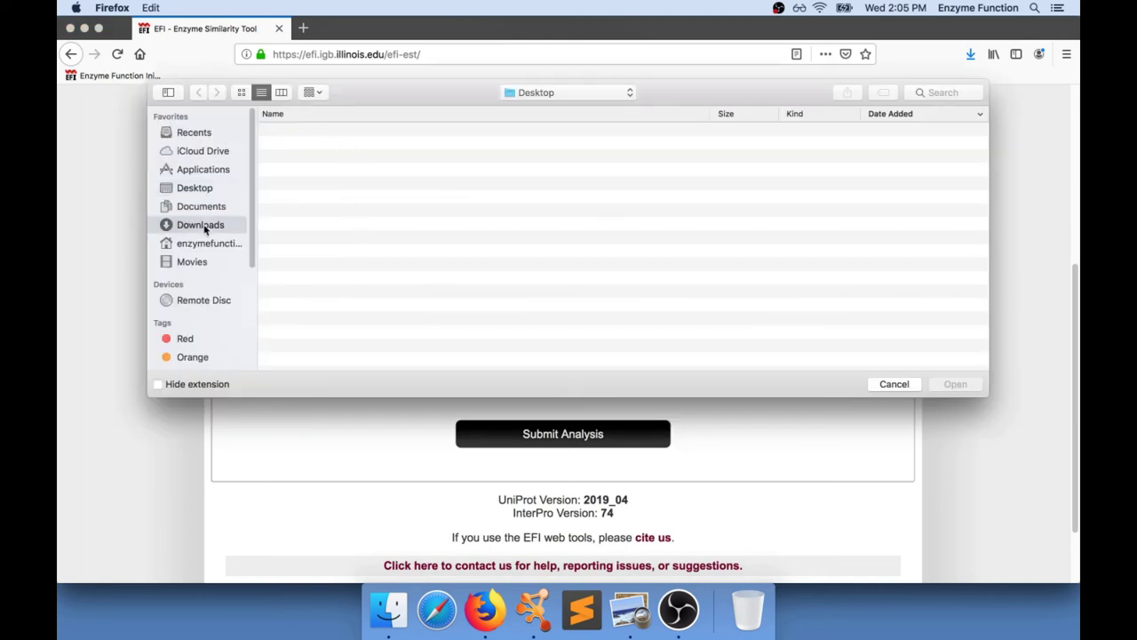
click(560, 133)
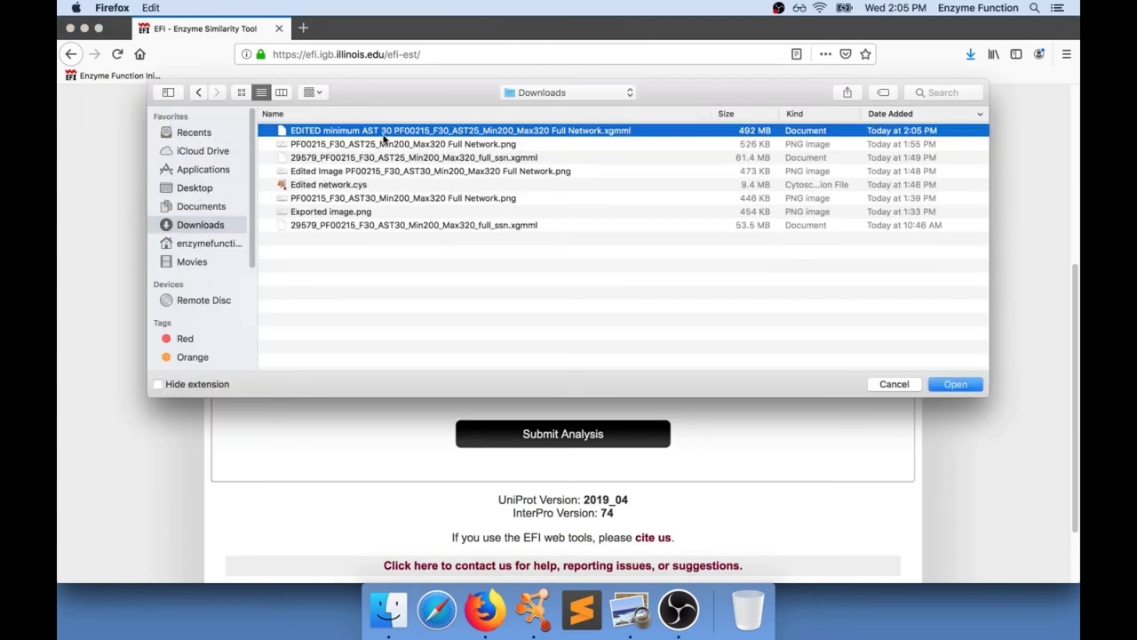
click(954, 385)
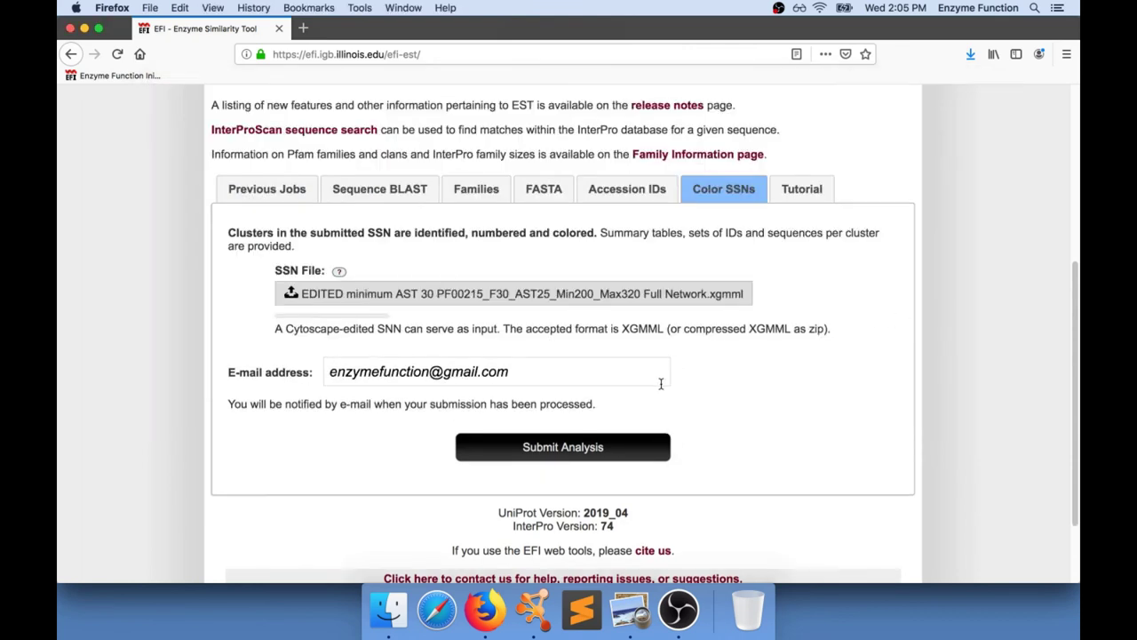
click(524, 447)
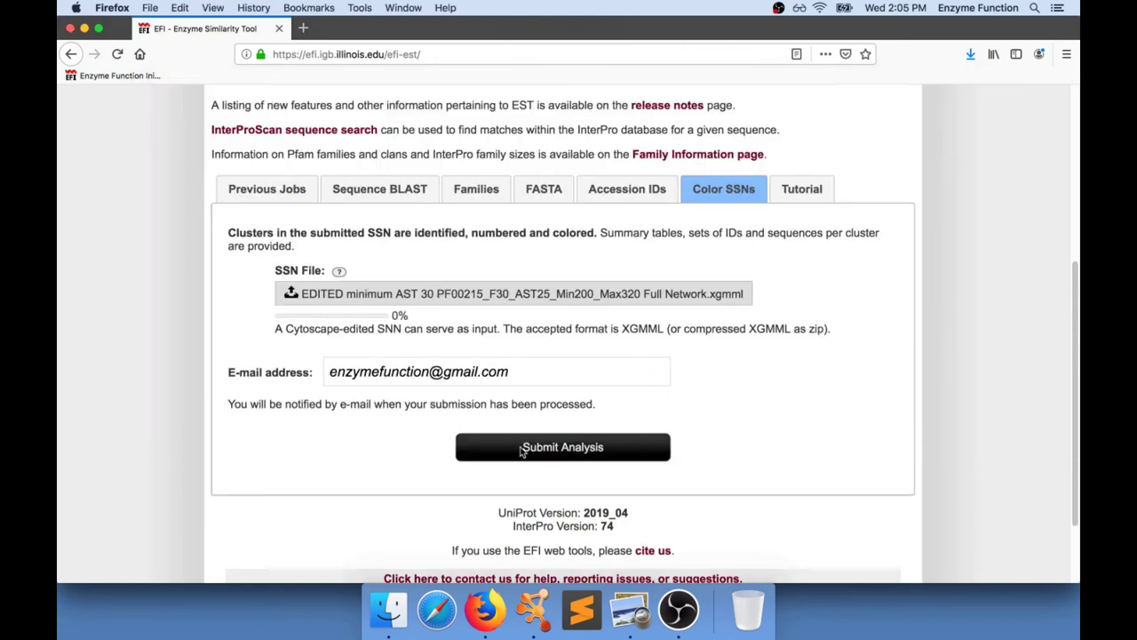